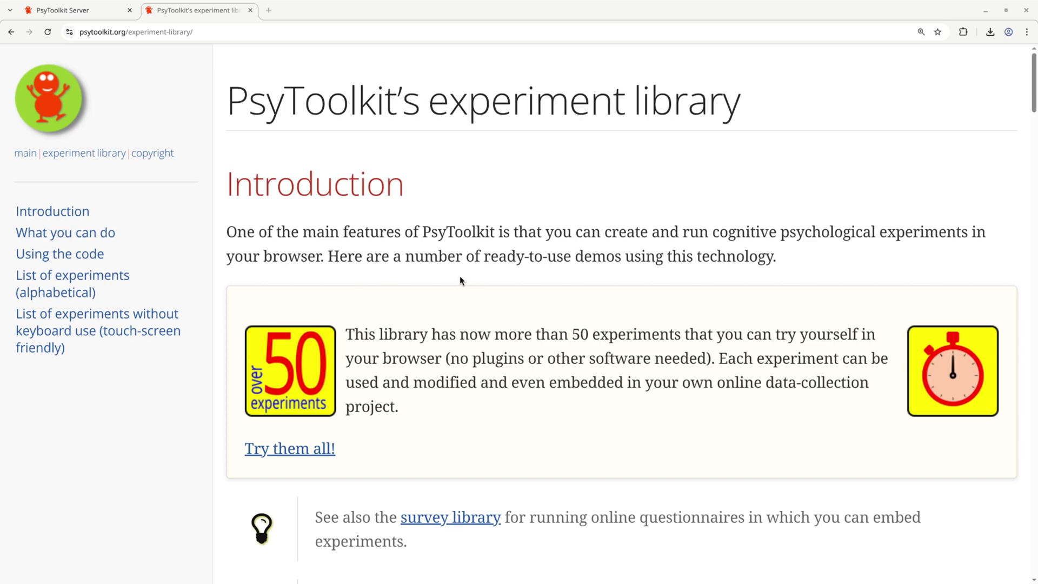
Scroll the library's alphabetical experiment list down to the Stroop task entries.
{"action": "scroll", "coordinate": [460, 278], "scroll_direction": "down", "scroll_amount": 5}
{"action": "scroll", "coordinate": [459, 276], "scroll_direction": "down", "scroll_amount": 3}
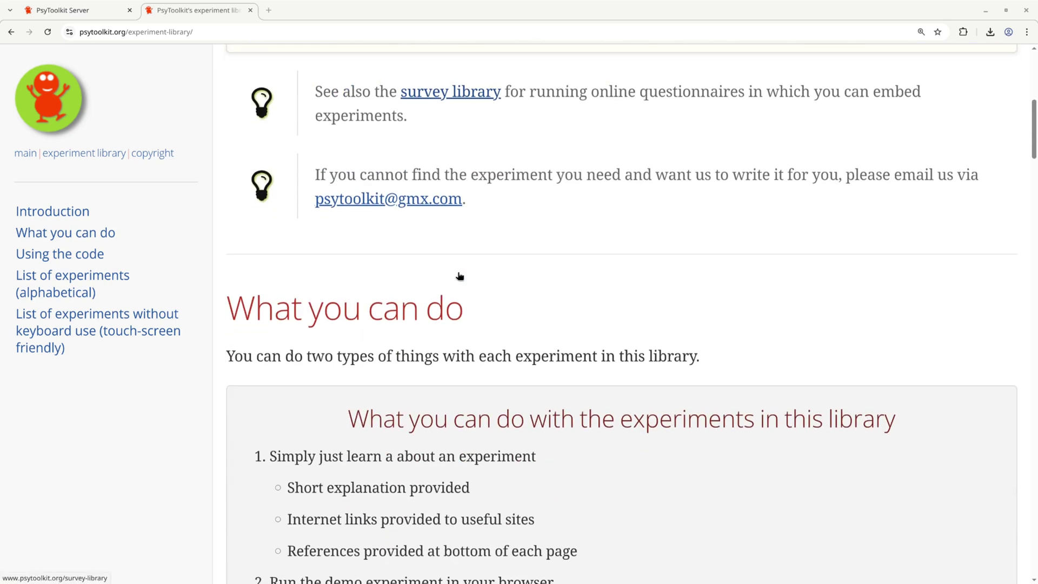
{"action": "scroll", "coordinate": [459, 276], "scroll_direction": "down", "scroll_amount": 8}
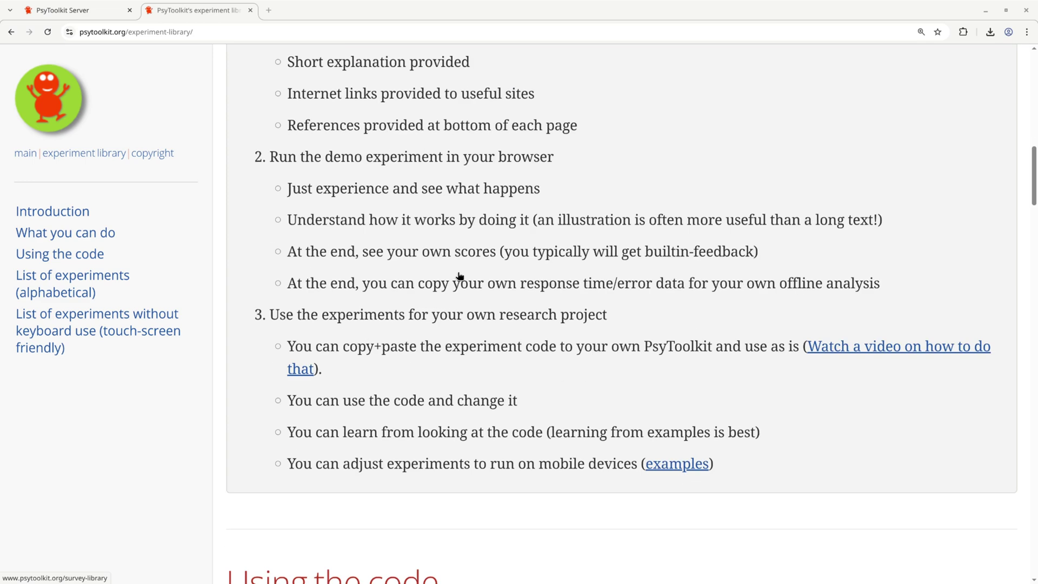
{"action": "scroll", "coordinate": [461, 277], "scroll_direction": "down", "scroll_amount": 3}
{"action": "scroll", "coordinate": [373, 305], "scroll_direction": "down", "scroll_amount": 1}
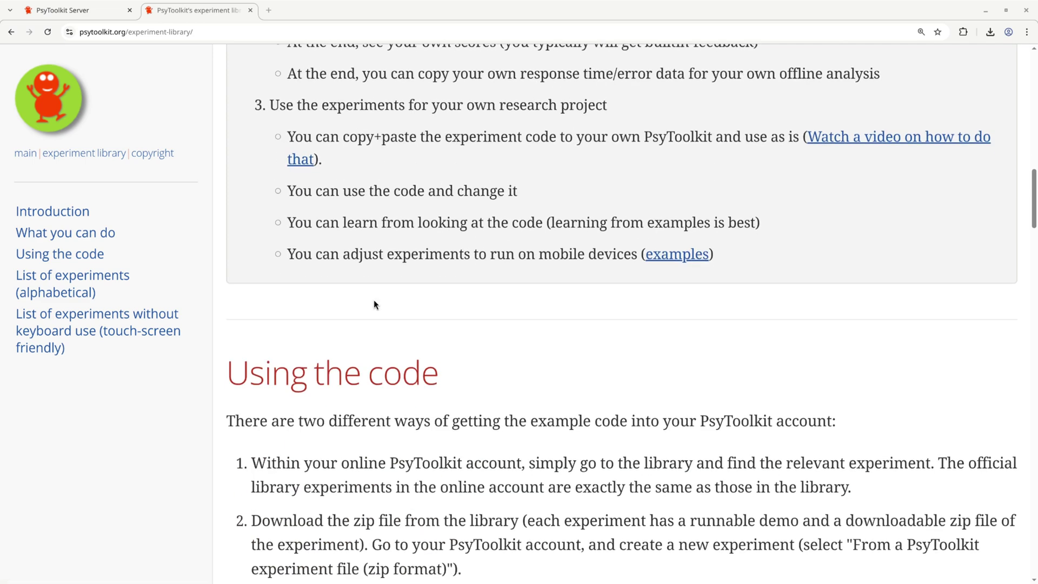
{"action": "scroll", "coordinate": [374, 304], "scroll_direction": "down", "scroll_amount": 2}
{"action": "scroll", "coordinate": [576, 293], "scroll_direction": "down", "scroll_amount": 8}
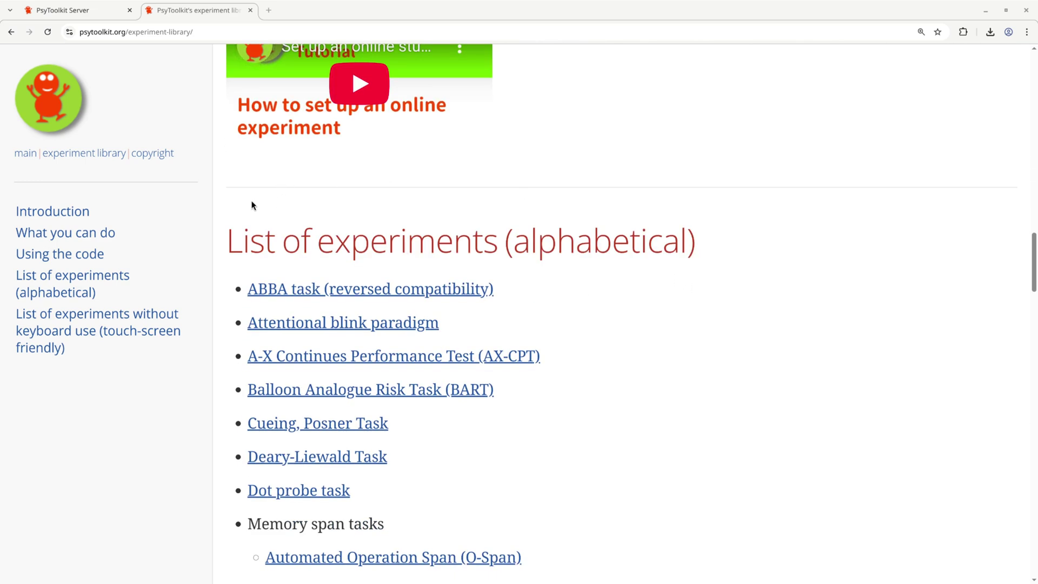
{"action": "scroll", "coordinate": [252, 205], "scroll_direction": "down", "scroll_amount": 3}
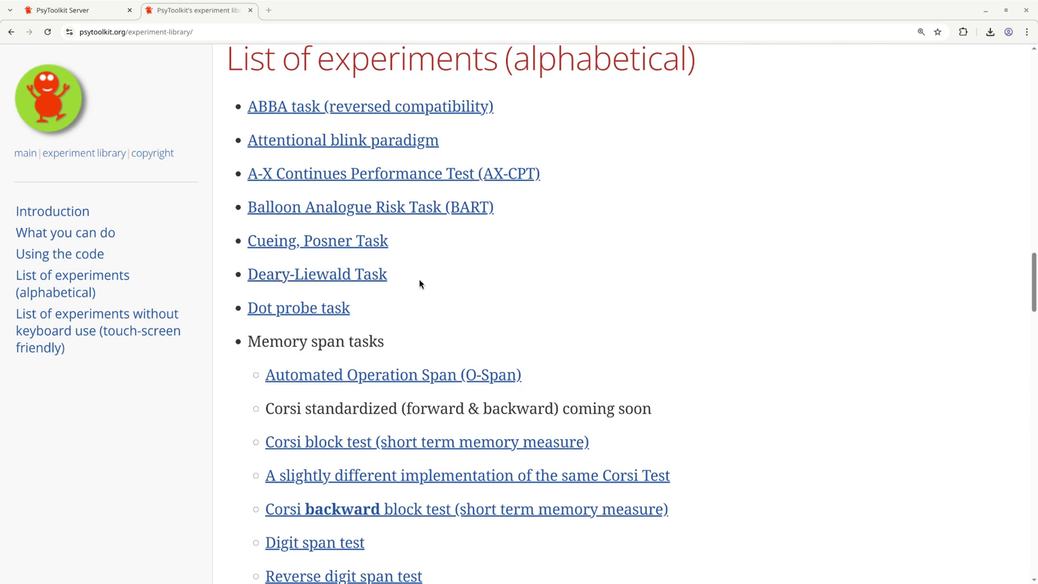
{"action": "scroll", "coordinate": [538, 270], "scroll_direction": "down", "scroll_amount": 10}
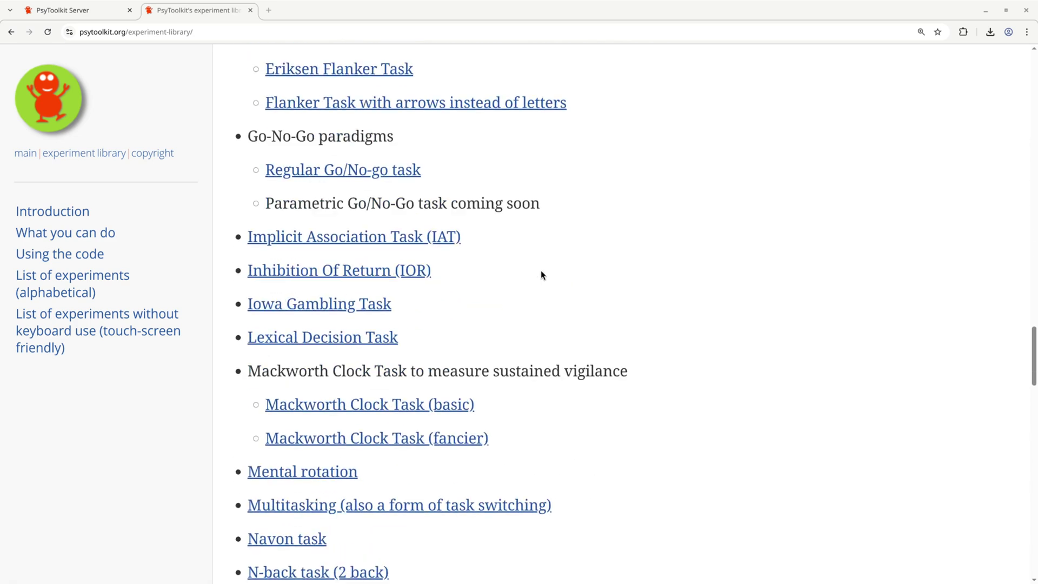
{"action": "scroll", "coordinate": [542, 274], "scroll_direction": "down", "scroll_amount": 8}
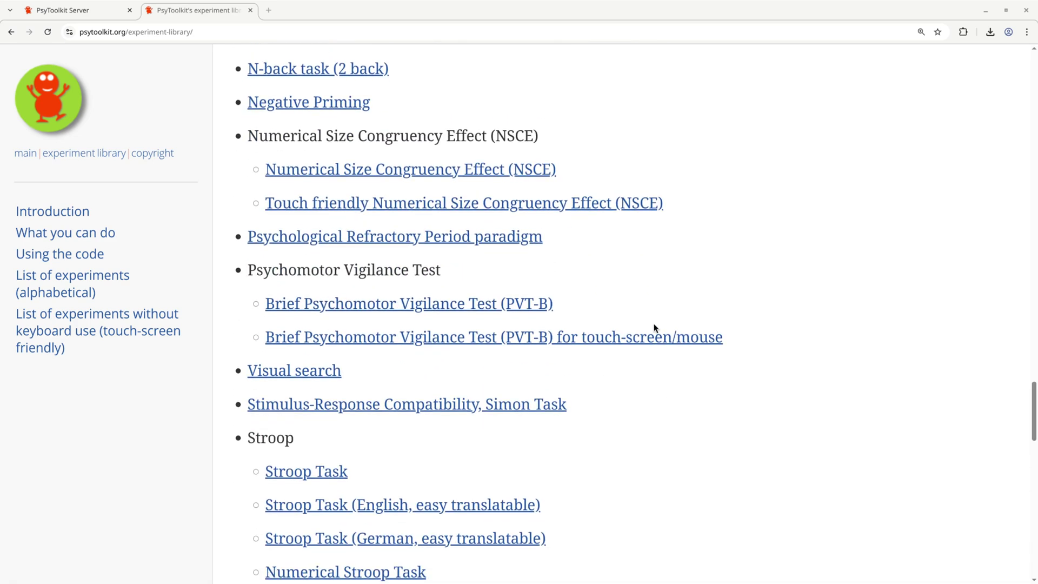
{"action": "scroll", "coordinate": [654, 328], "scroll_direction": "down", "scroll_amount": 3}
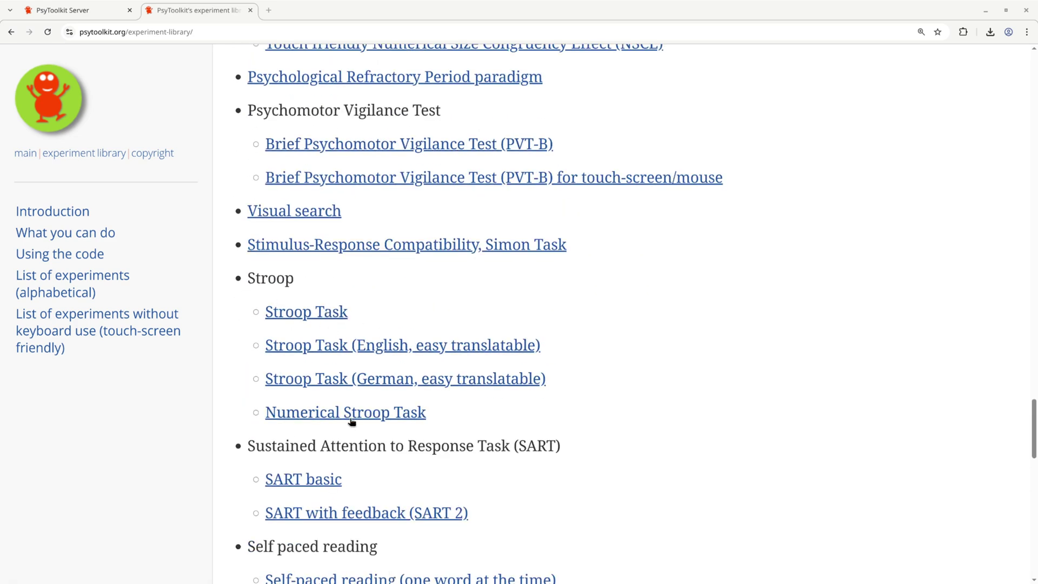
Open the Stroop Task page and download its PsyToolkit code file stroop.zip.
{"action": "left_click", "coordinate": [318, 316]}
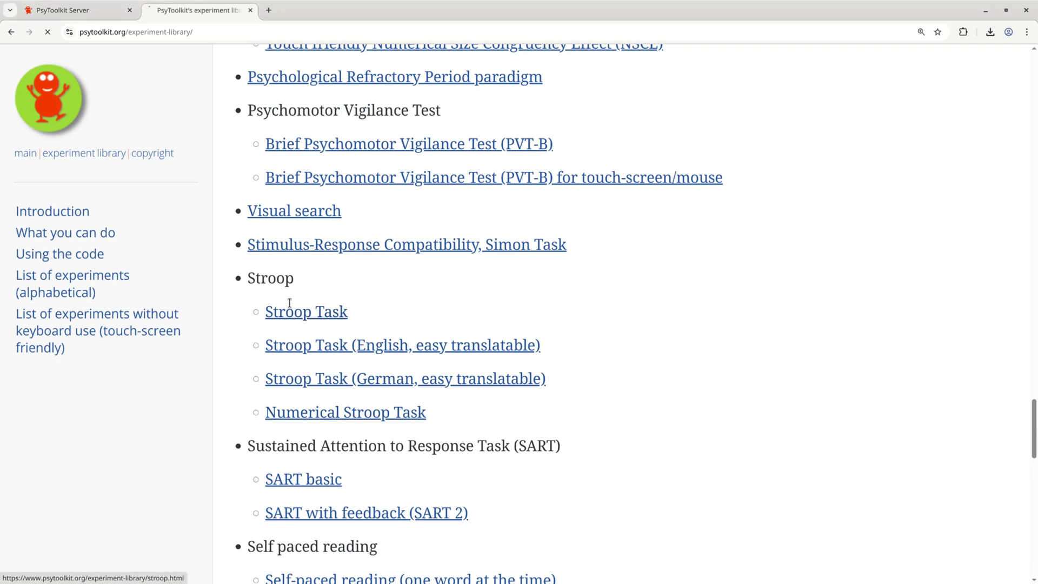
{"action": "scroll", "coordinate": [430, 298], "scroll_direction": "down", "scroll_amount": 20}
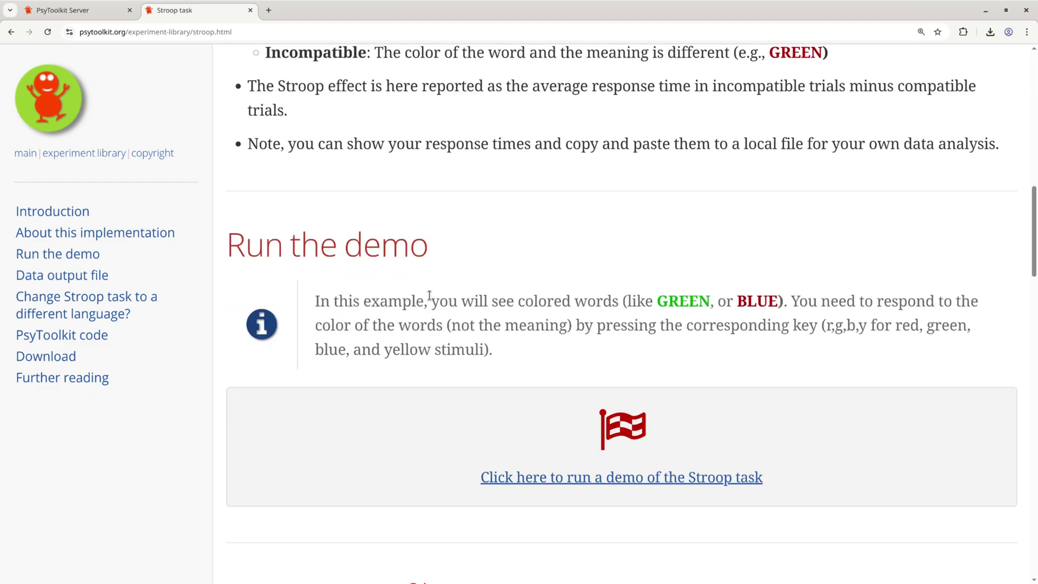
{"action": "scroll", "coordinate": [373, 285], "scroll_direction": "down", "scroll_amount": 20}
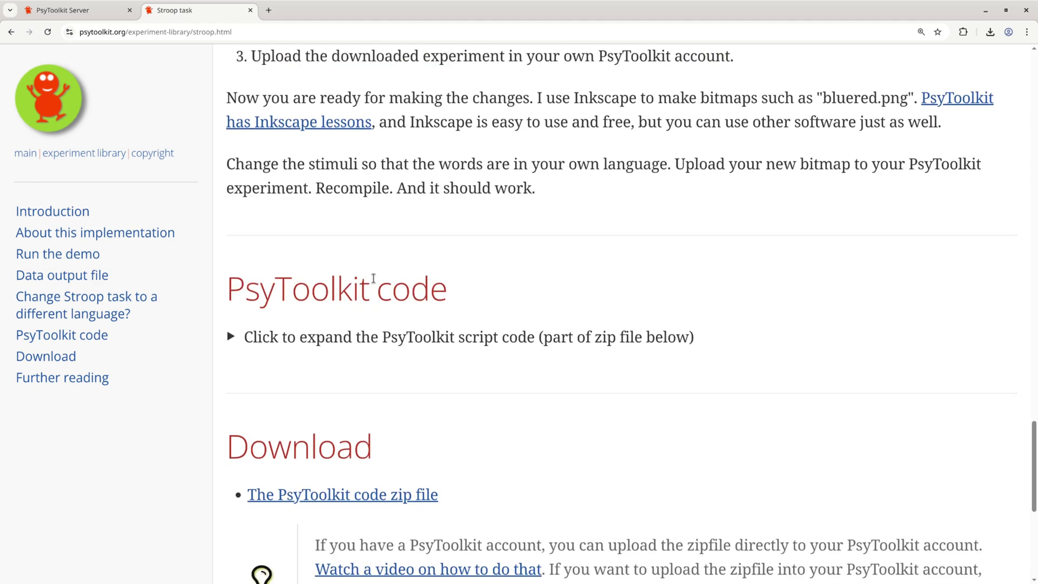
{"action": "scroll", "coordinate": [410, 285], "scroll_direction": "down", "scroll_amount": 3}
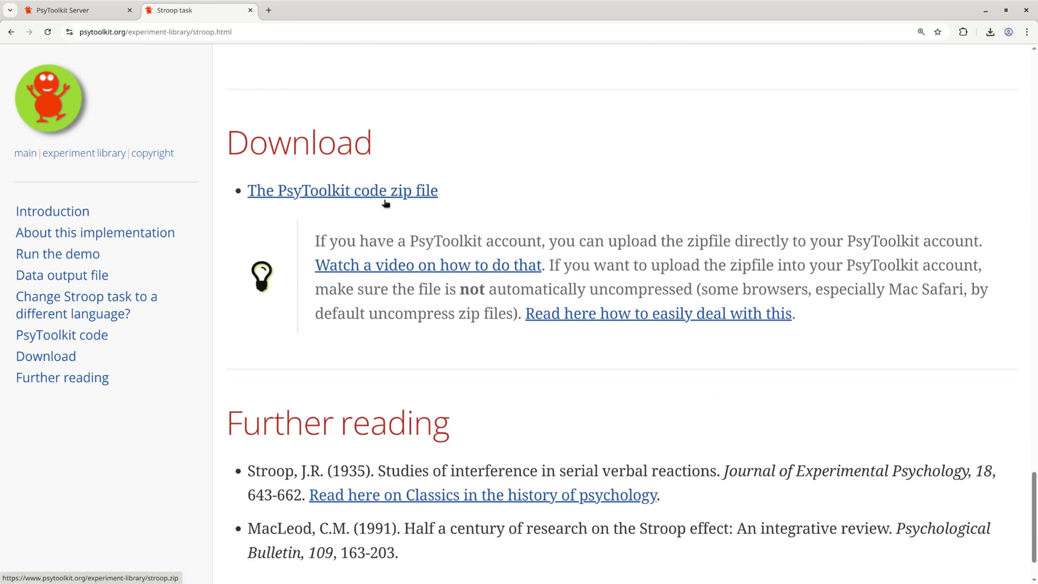
{"action": "left_click", "coordinate": [324, 194]}
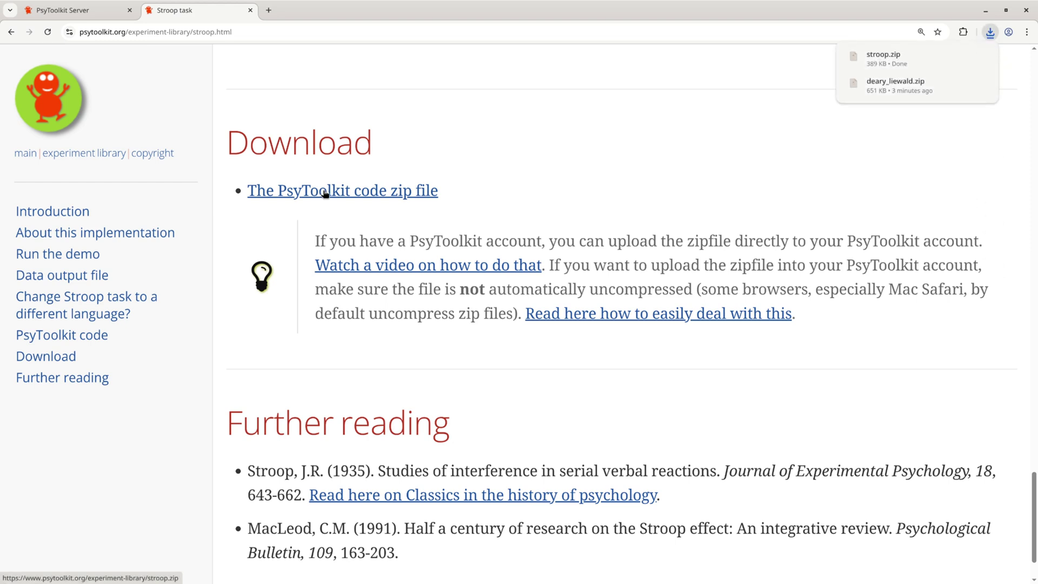
{"action": "mouse_move", "coordinate": [871, 62]}
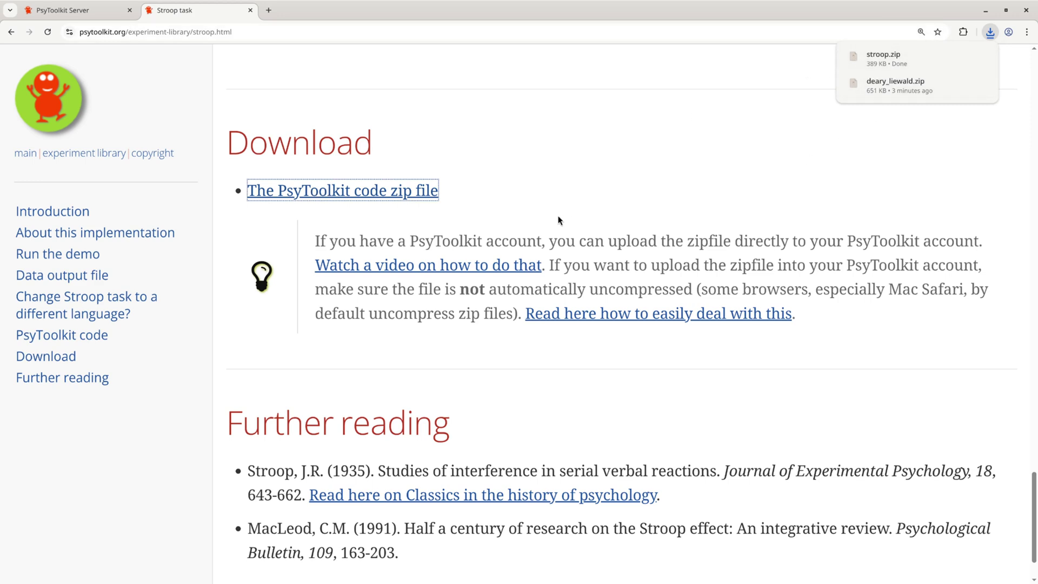
{"action": "left_click", "coordinate": [530, 182]}
Check stroop.zip in the Files Downloads folder, then bring the browser back.
{"action": "key", "text": "super"}
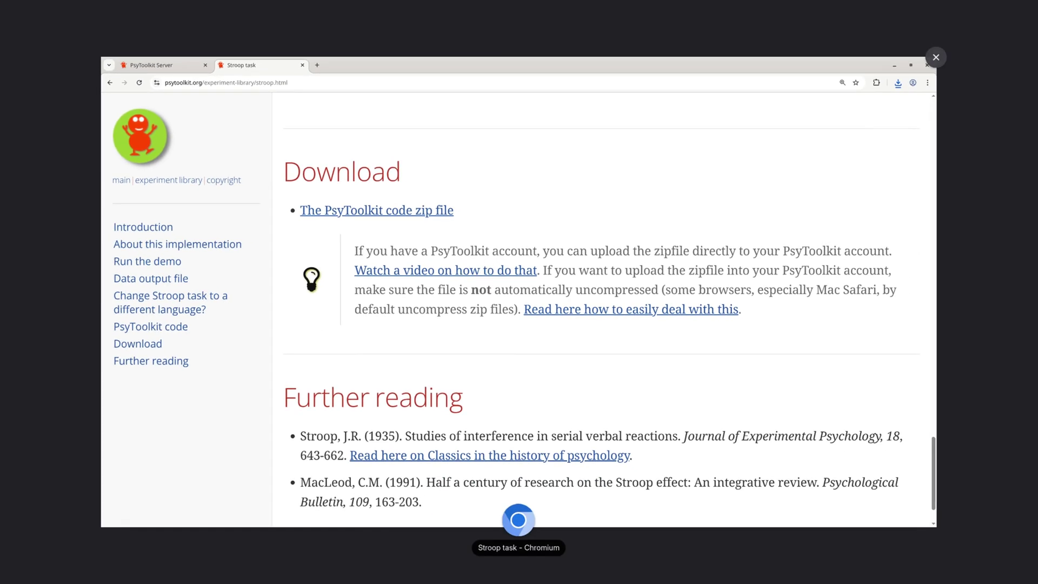
{"action": "key", "text": "super"}
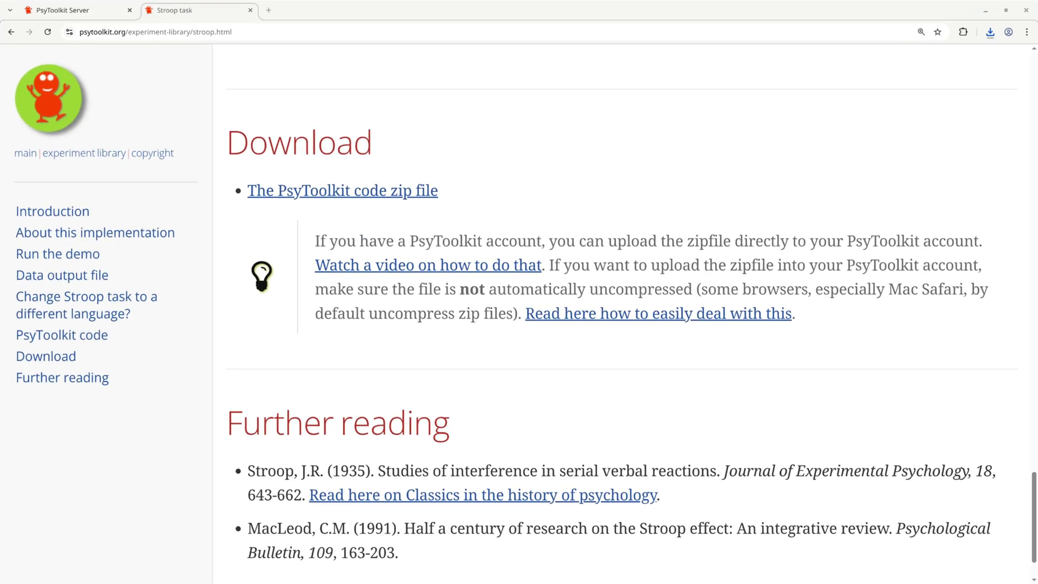
{"action": "left_click_drag", "start_coordinate": [604, 93], "coordinate": [456, 108]}
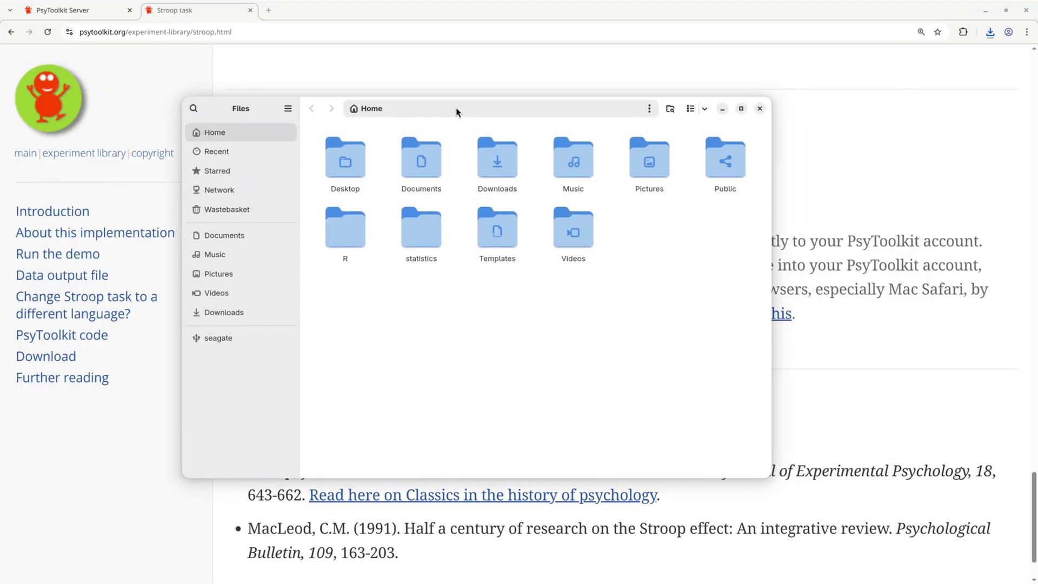
{"action": "left_click", "coordinate": [985, 11]}
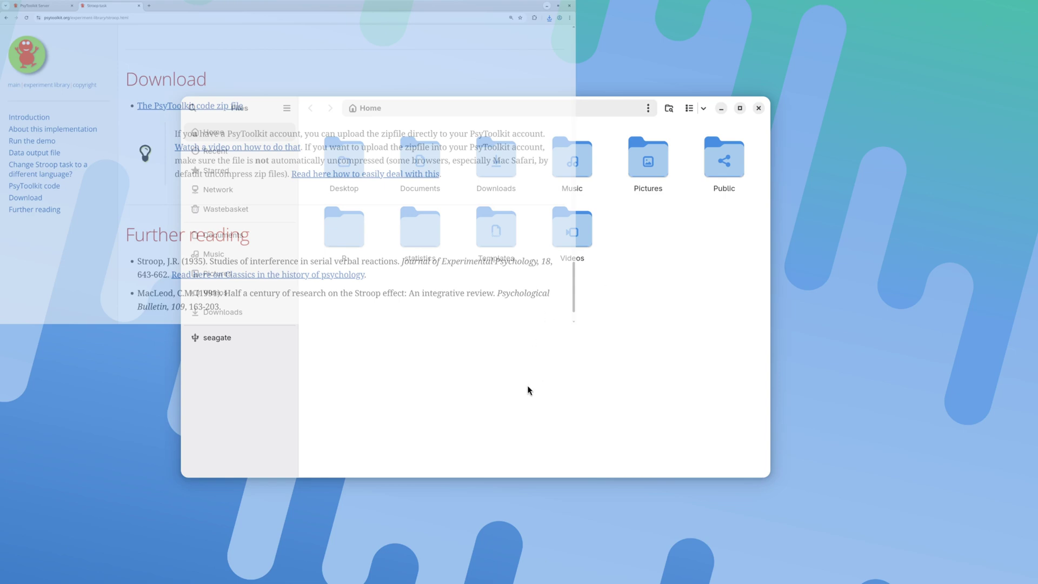
{"action": "left_click", "coordinate": [222, 313]}
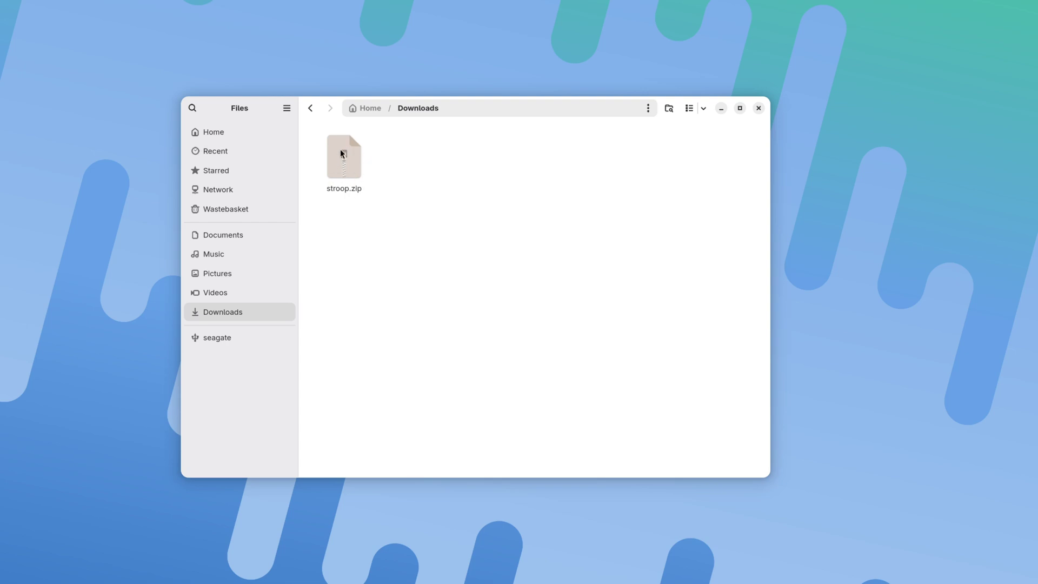
{"action": "key", "text": "super"}
{"action": "left_click", "coordinate": [453, 252]}
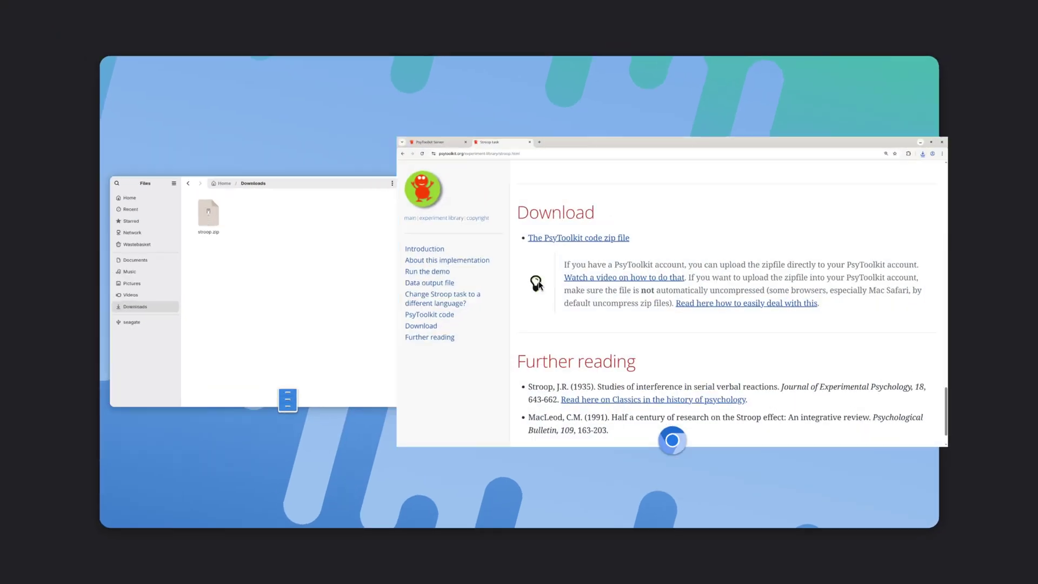
Switch to the PsyToolkit Server account page.
{"action": "left_click", "coordinate": [92, 15]}
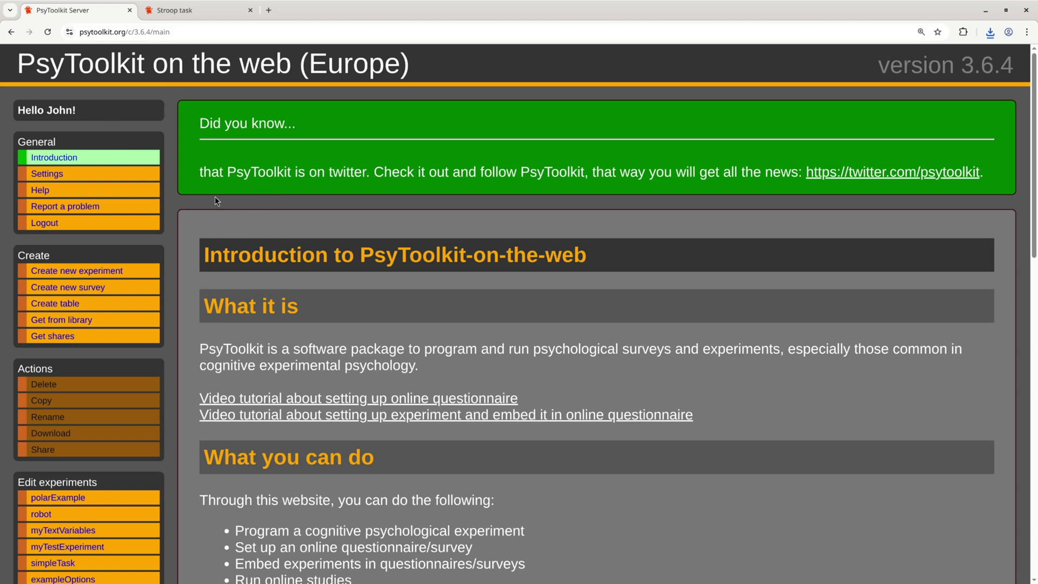
{"action": "scroll", "coordinate": [216, 196], "scroll_direction": "down", "scroll_amount": 2}
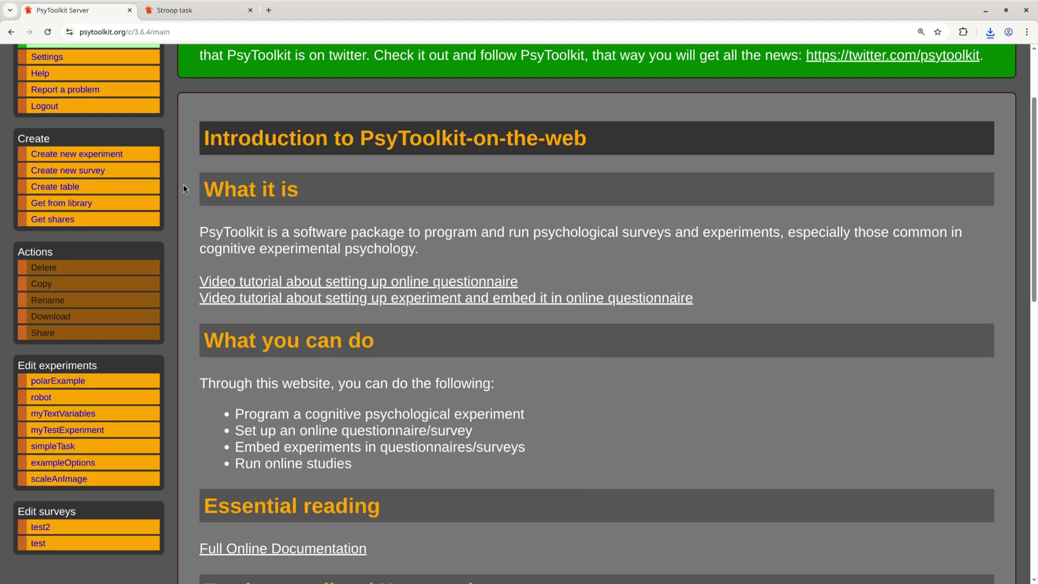
{"action": "scroll", "coordinate": [177, 171], "scroll_direction": "down", "scroll_amount": 2}
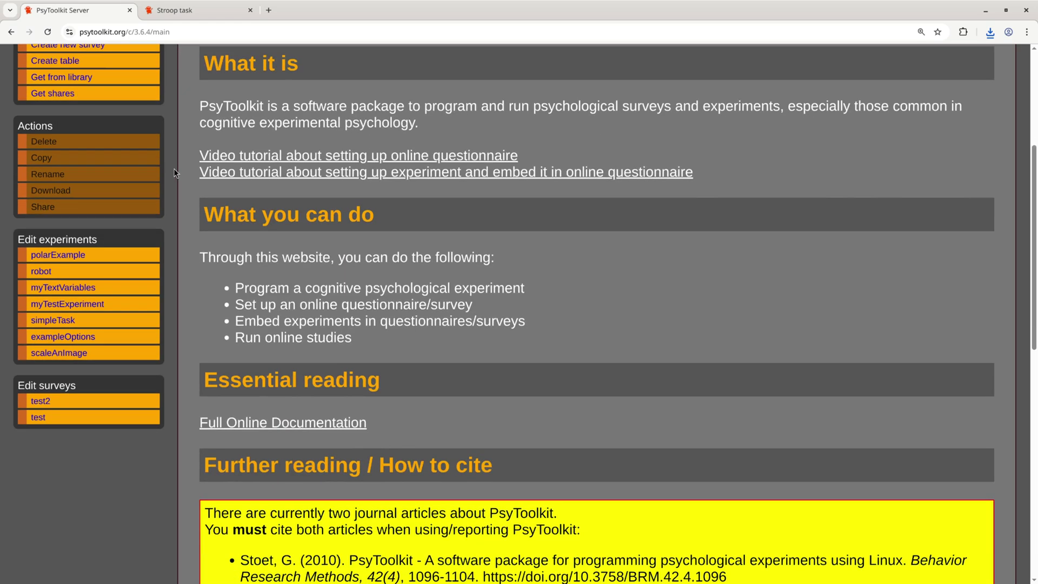
{"action": "scroll", "coordinate": [174, 167], "scroll_direction": "up", "scroll_amount": 2}
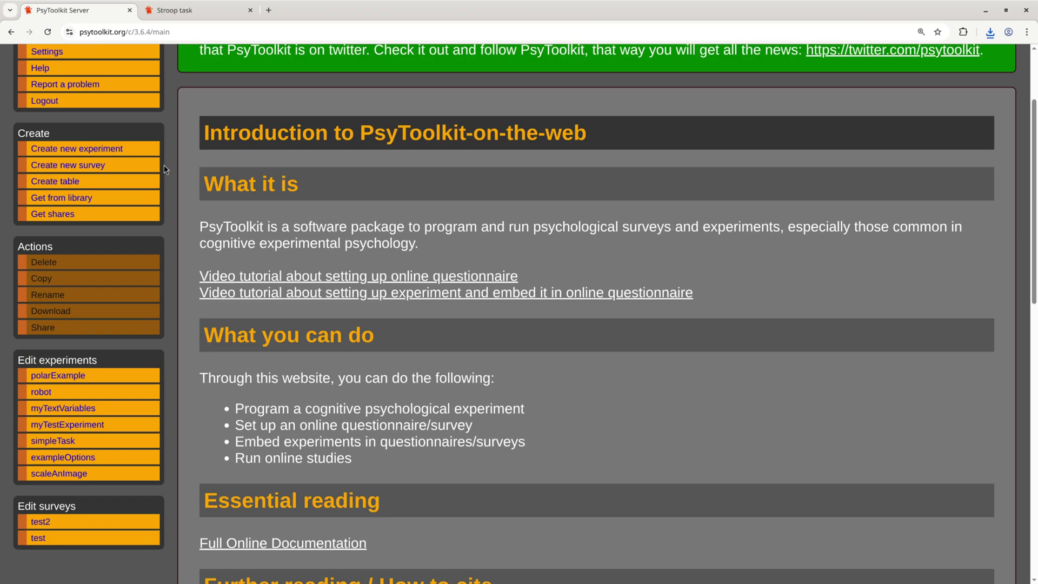
Open Create new experiment and locate Method 2, creating from an uploaded zip file.
{"action": "left_click", "coordinate": [119, 147]}
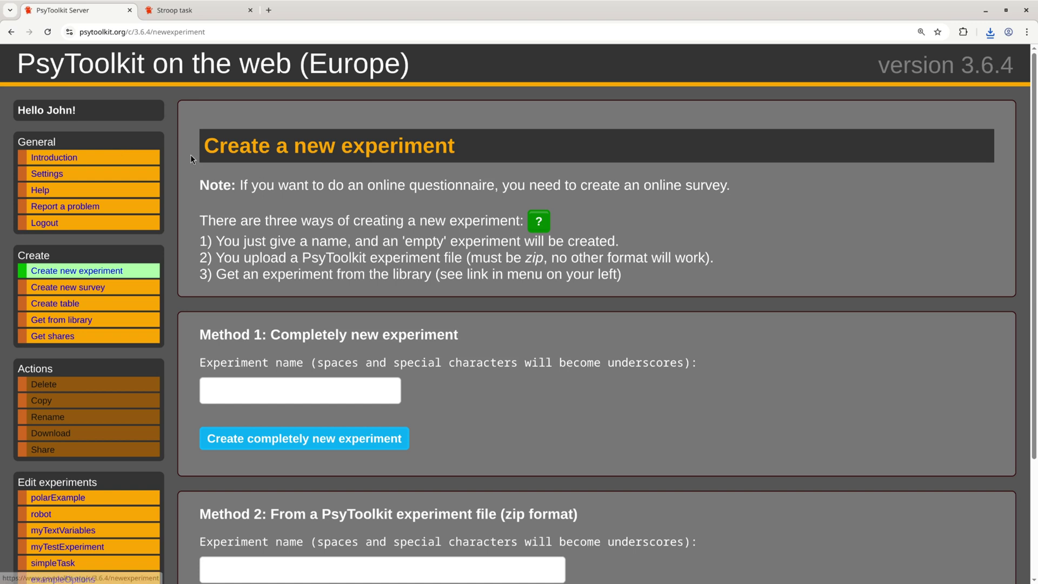
{"action": "scroll", "coordinate": [254, 184], "scroll_direction": "down", "scroll_amount": 3}
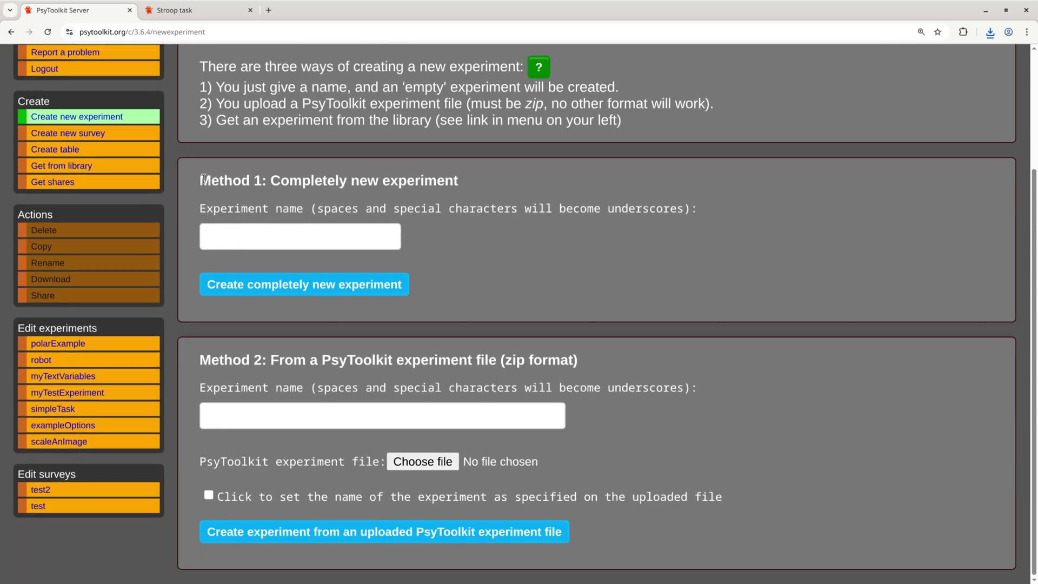
{"action": "left_click_drag", "start_coordinate": [200, 180], "coordinate": [486, 186]}
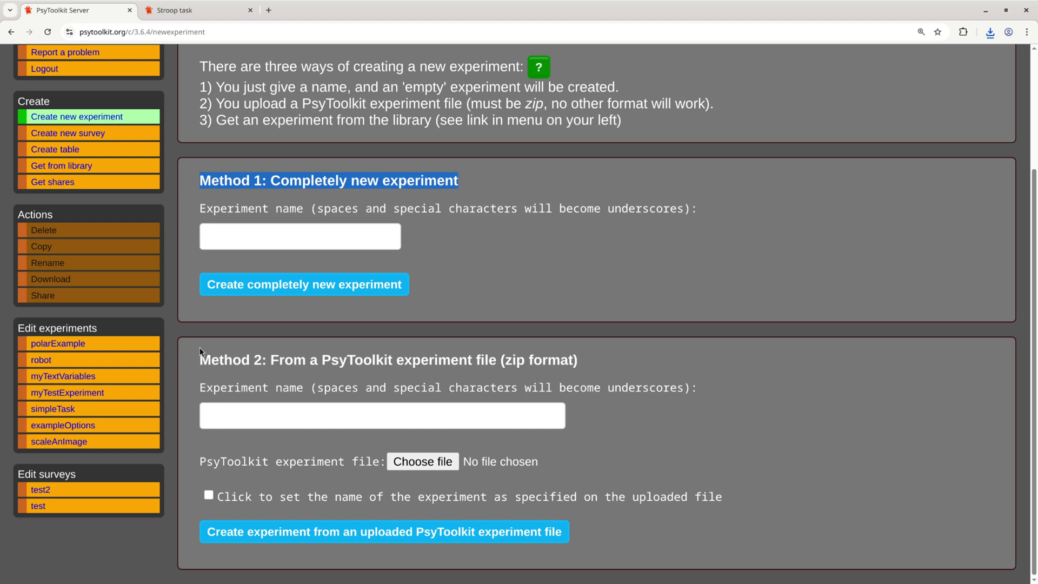
{"action": "left_click_drag", "start_coordinate": [200, 360], "coordinate": [611, 370]}
{"action": "left_click", "coordinate": [657, 427]}
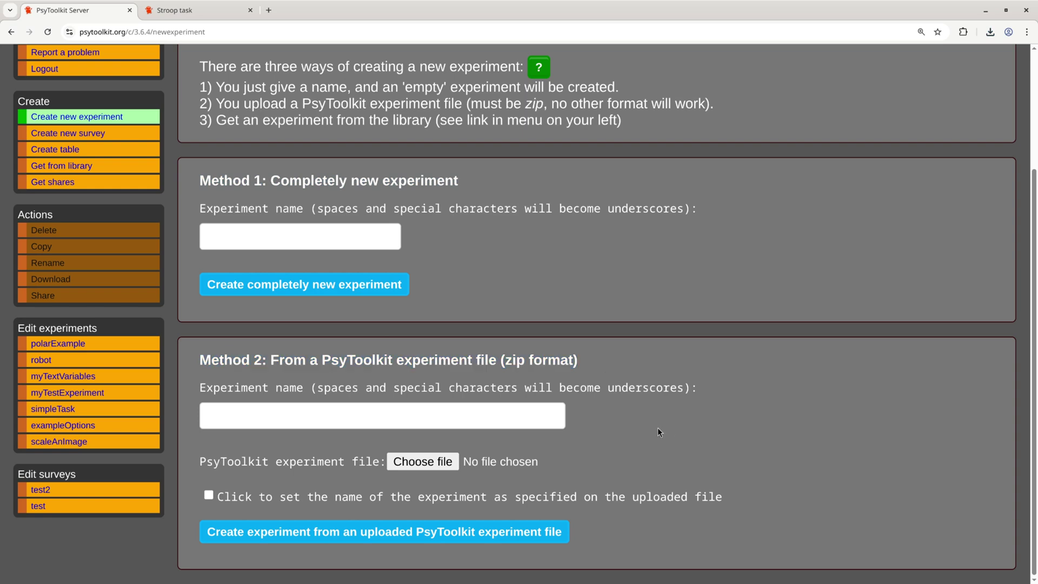
Upload stroop.zip and create an experiment named myStroop from it.
{"action": "left_click", "coordinate": [422, 461]}
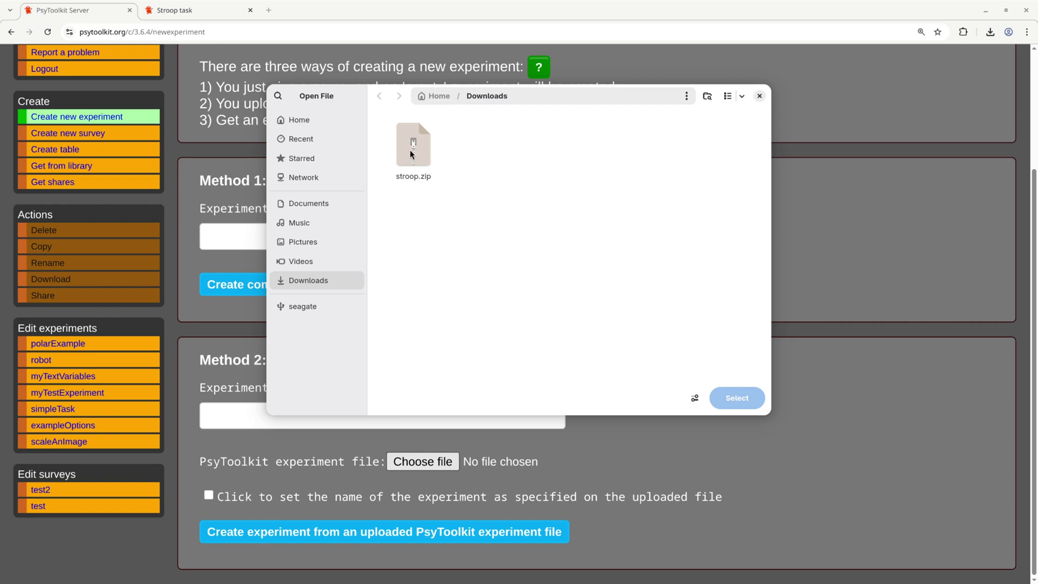
{"action": "left_click", "coordinate": [412, 154]}
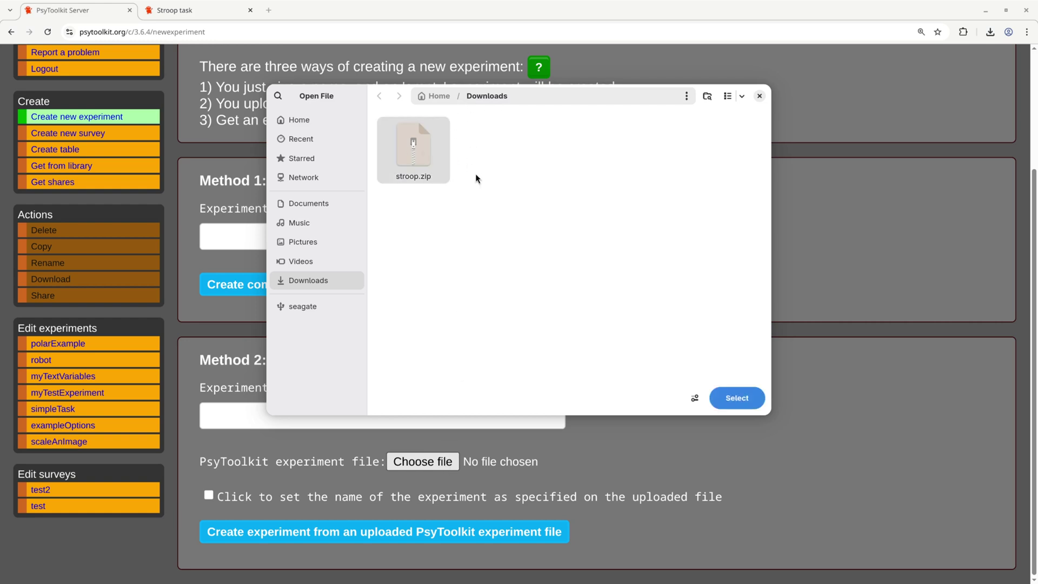
{"action": "left_click", "coordinate": [736, 400]}
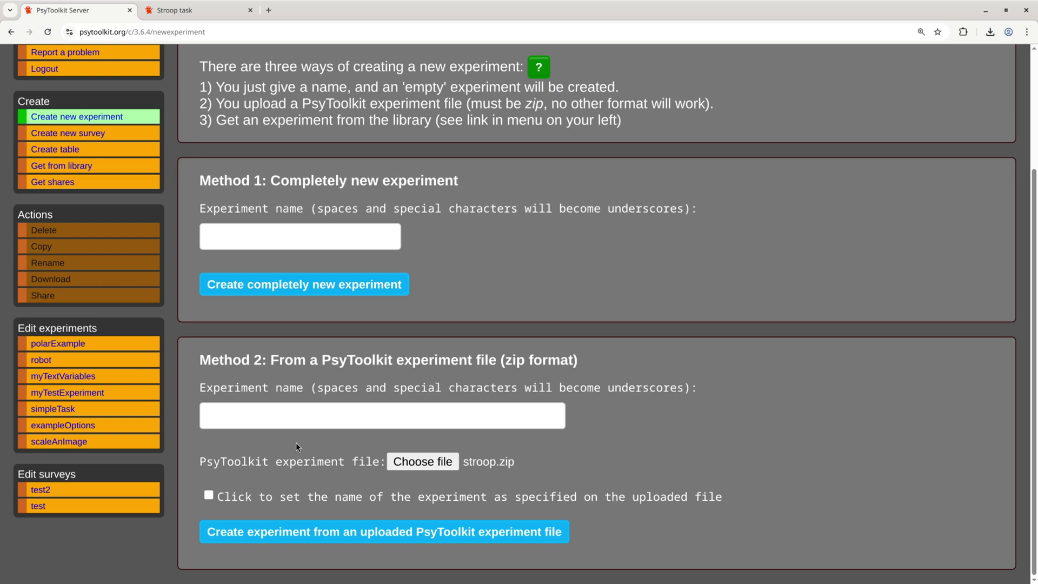
{"action": "left_click", "coordinate": [291, 416]}
{"action": "type", "text": "mySt"}
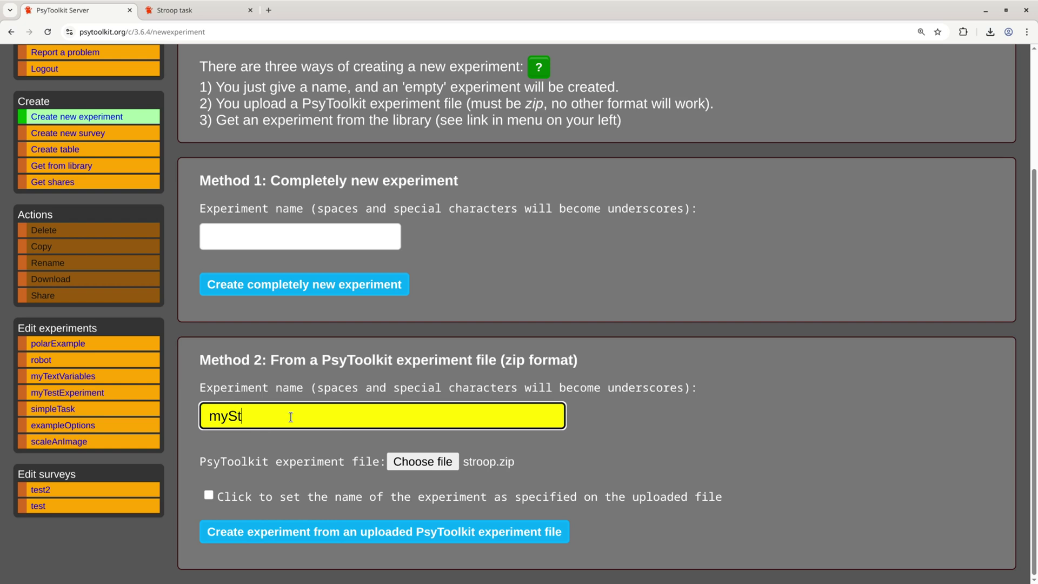
{"action": "type", "text": "roop"}
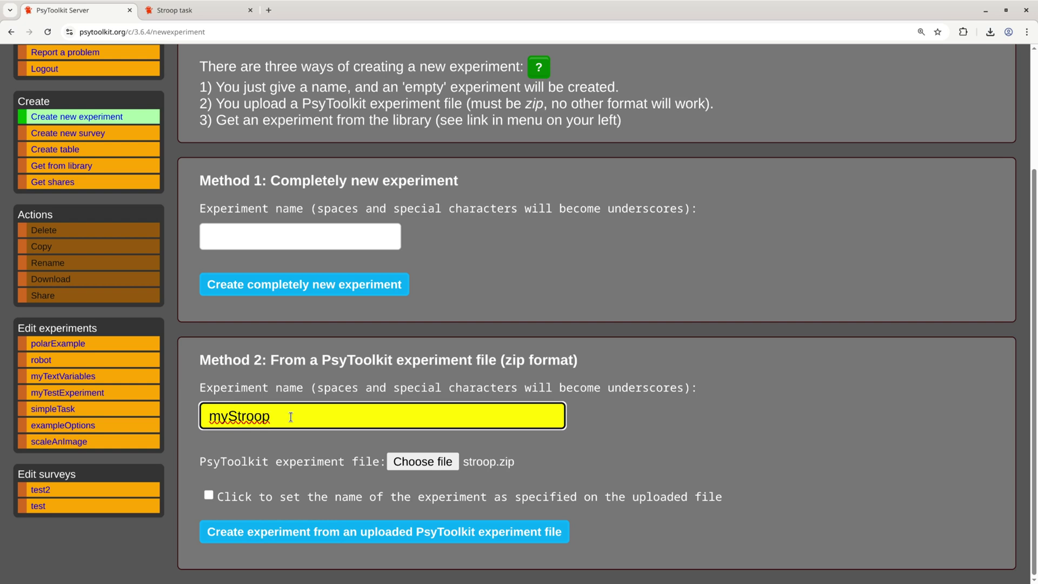
{"action": "left_click", "coordinate": [356, 535]}
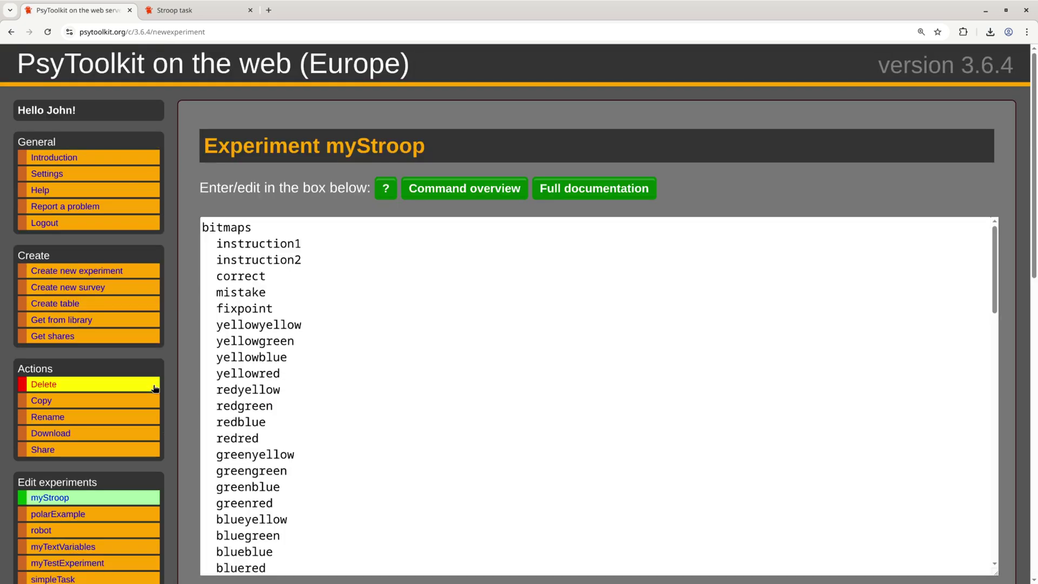
Review myStroop's code, then list its files: code.psy, stroop.psy and word images.
{"action": "scroll", "coordinate": [153, 388], "scroll_direction": "down", "scroll_amount": 1}
{"action": "left_click", "coordinate": [92, 458]}
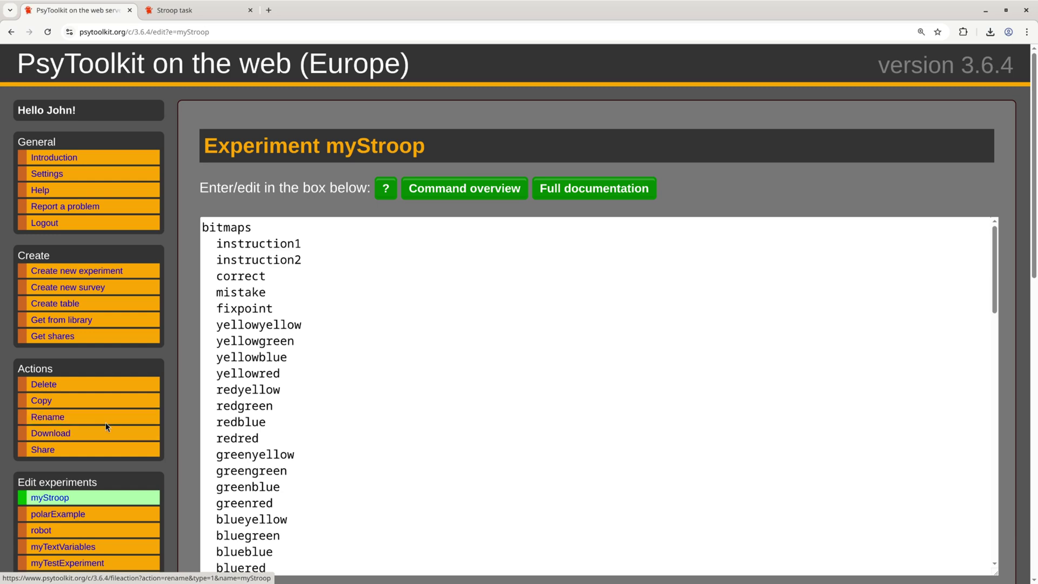
{"action": "scroll", "coordinate": [246, 312], "scroll_direction": "down", "scroll_amount": 3}
{"action": "scroll", "coordinate": [324, 255], "scroll_direction": "up", "scroll_amount": 1}
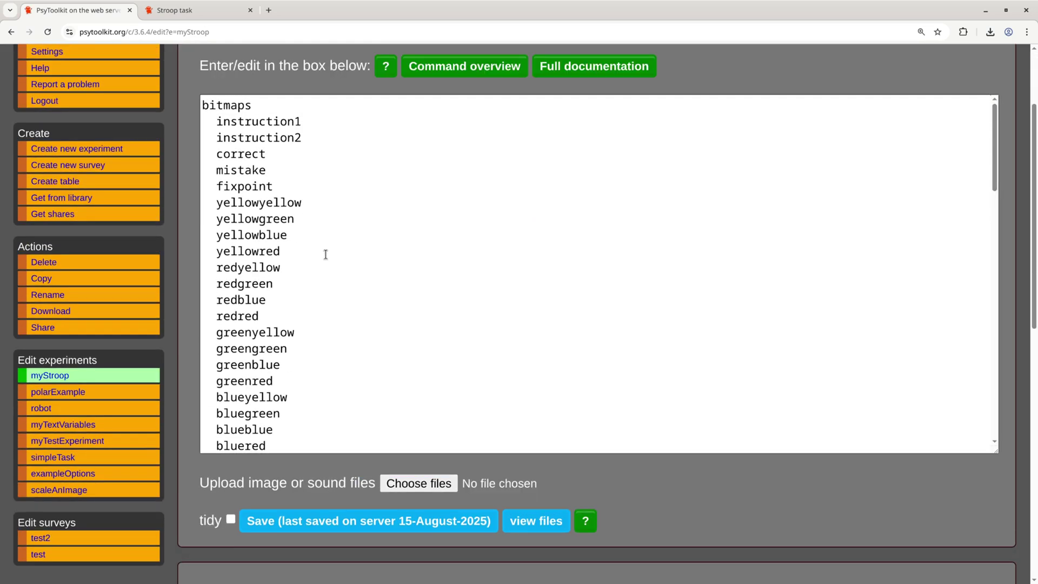
{"action": "scroll", "coordinate": [326, 256], "scroll_direction": "down", "scroll_amount": 9}
{"action": "scroll", "coordinate": [325, 257], "scroll_direction": "down", "scroll_amount": 12}
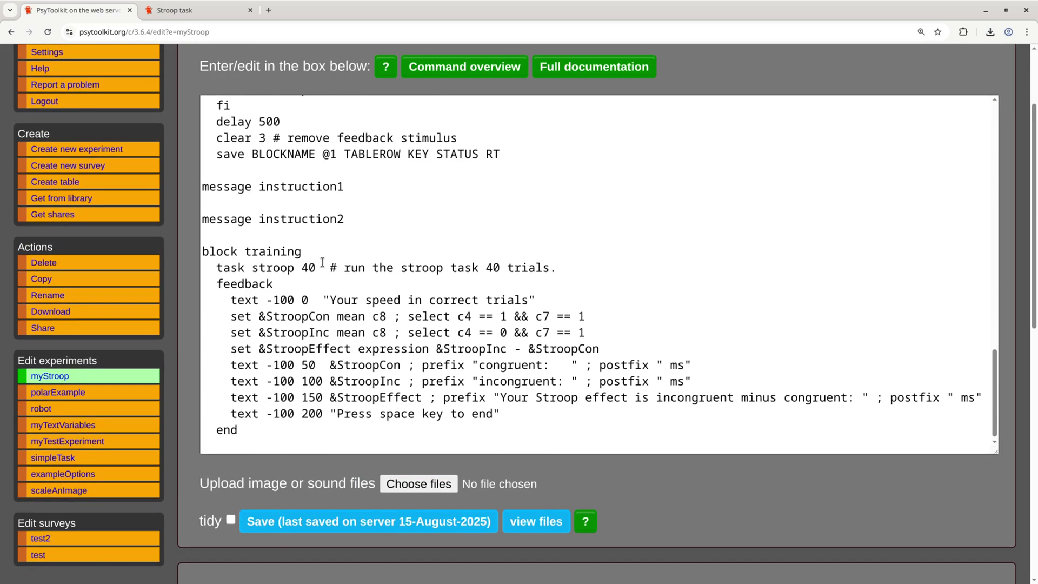
{"action": "scroll", "coordinate": [681, 504], "scroll_direction": "down", "scroll_amount": 2}
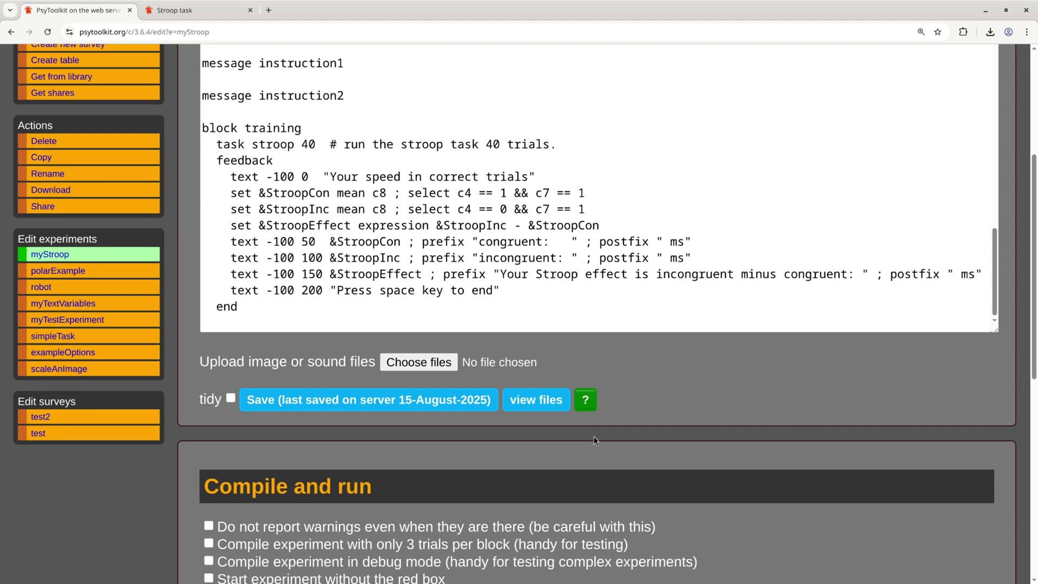
{"action": "left_click", "coordinate": [558, 406]}
Scroll myStroop's file list past correct.png, fixpoint.png and the green-word images.
{"action": "scroll", "coordinate": [528, 413], "scroll_direction": "down", "scroll_amount": 4}
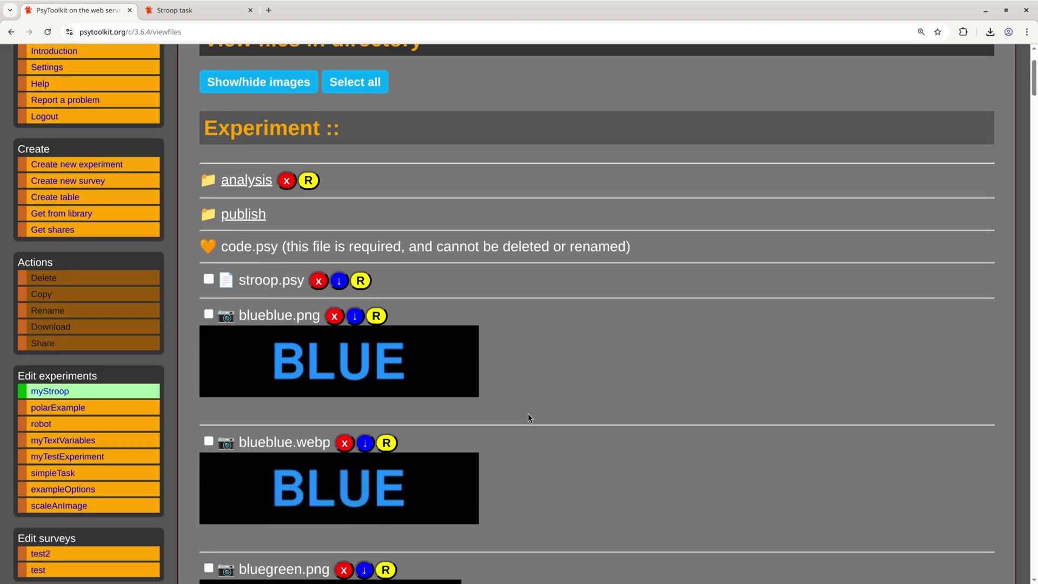
{"action": "scroll", "coordinate": [408, 333], "scroll_direction": "down", "scroll_amount": 6}
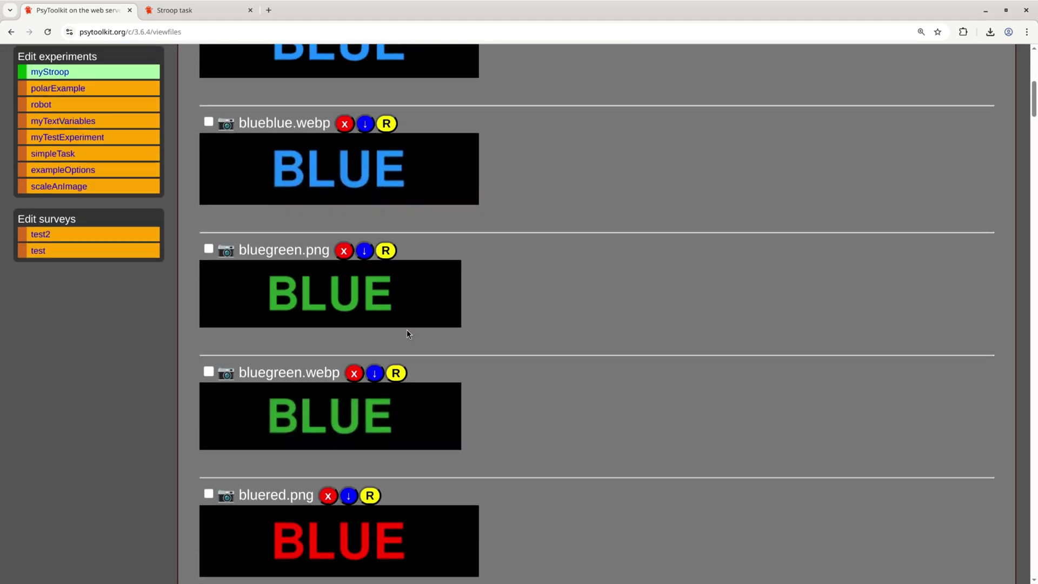
{"action": "scroll", "coordinate": [407, 334], "scroll_direction": "down", "scroll_amount": 13}
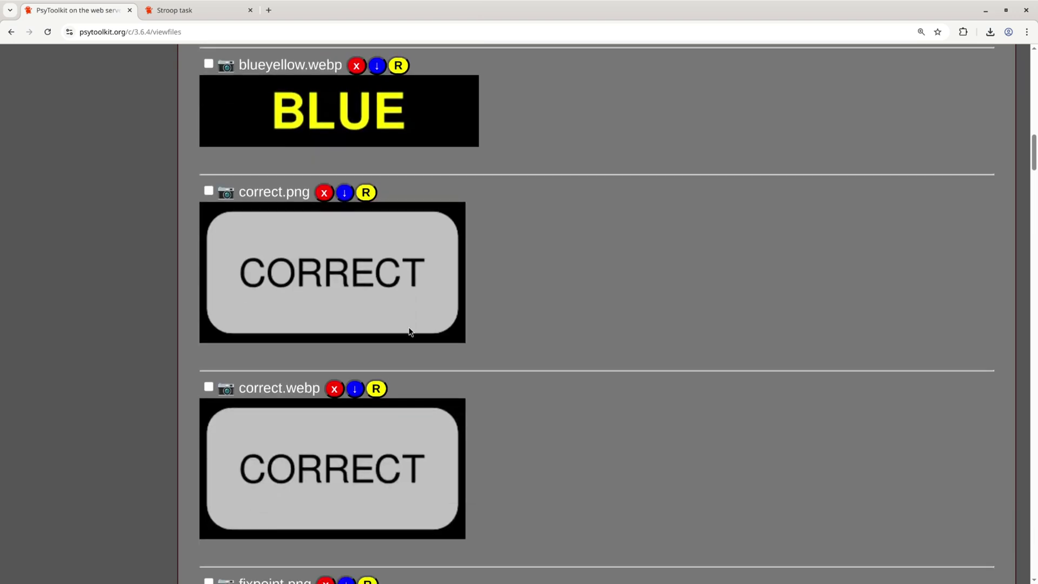
{"action": "scroll", "coordinate": [409, 331], "scroll_direction": "down", "scroll_amount": 7}
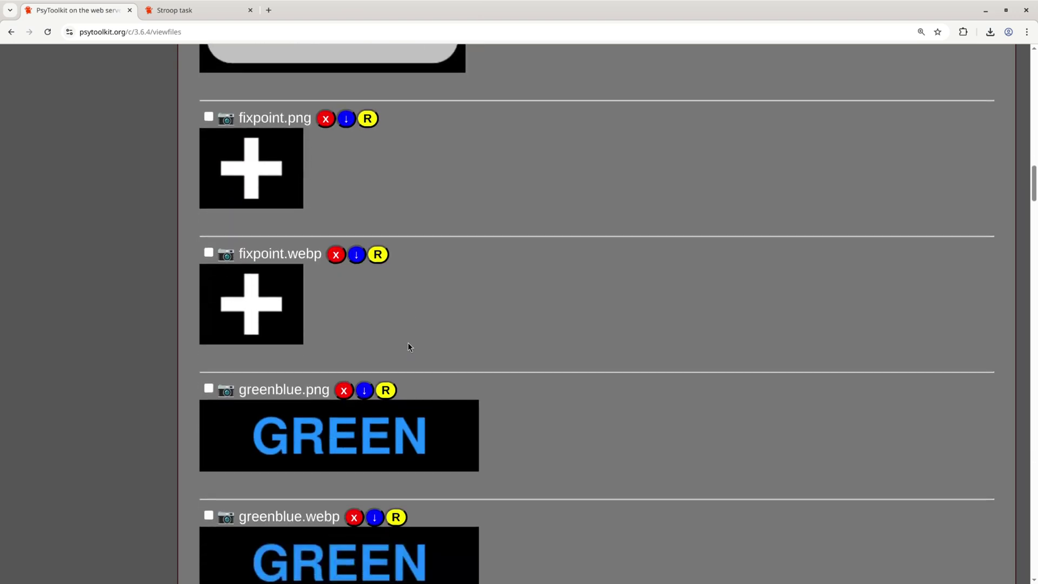
{"action": "scroll", "coordinate": [411, 350], "scroll_direction": "down", "scroll_amount": 8}
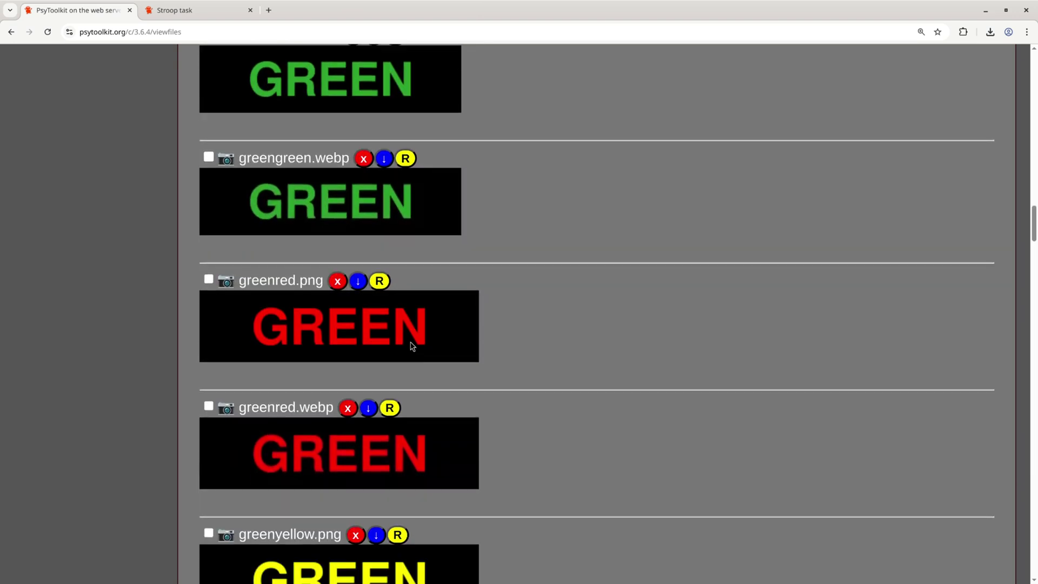
{"action": "scroll", "coordinate": [412, 346], "scroll_direction": "up", "scroll_amount": 8}
{"action": "scroll", "coordinate": [411, 347], "scroll_direction": "up", "scroll_amount": 20}
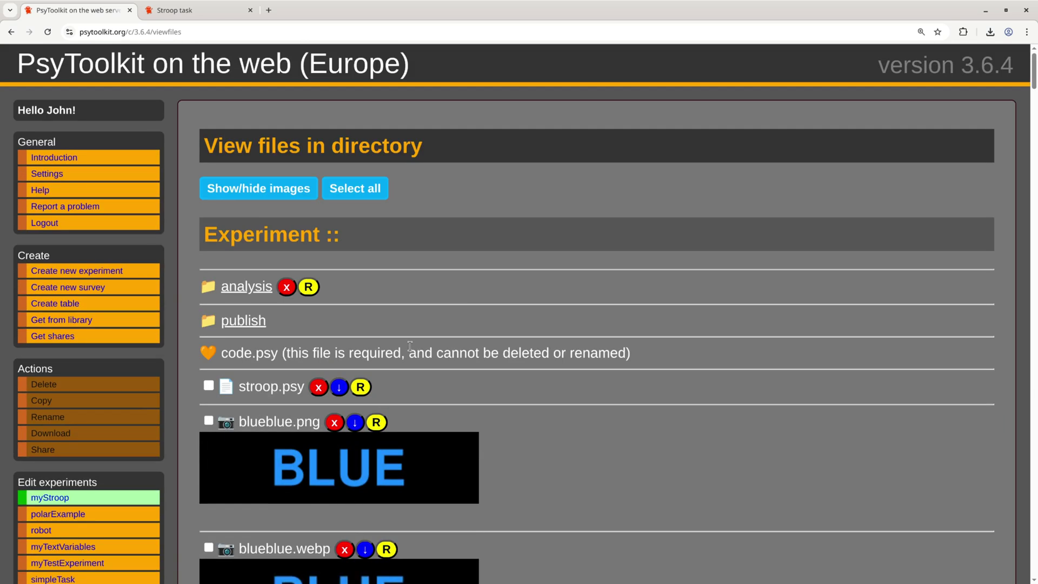
Return to the myStroop editor and compile the experiment.
{"action": "left_click", "coordinate": [126, 496]}
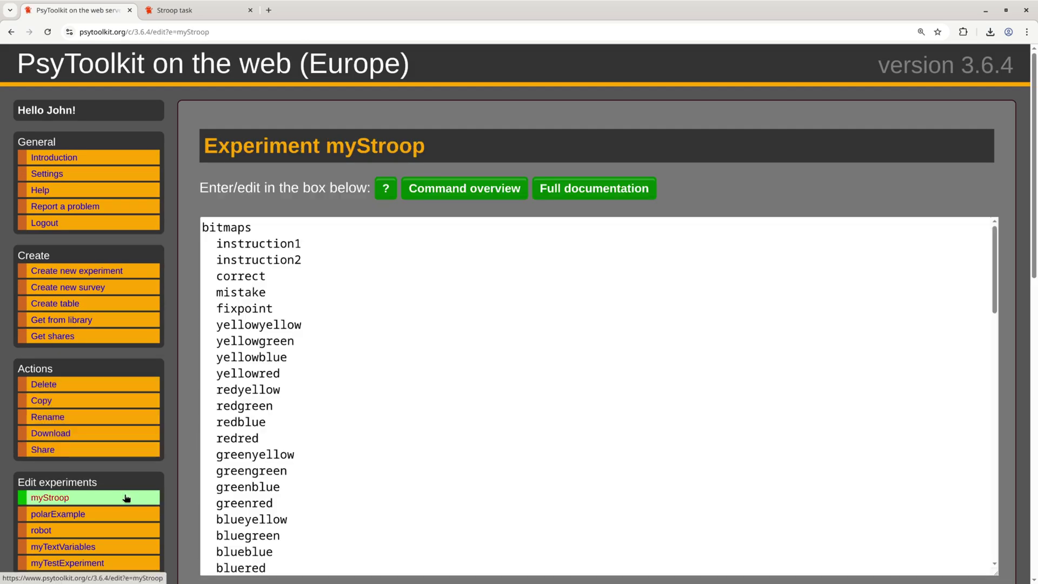
{"action": "scroll", "coordinate": [188, 456], "scroll_direction": "down", "scroll_amount": 10}
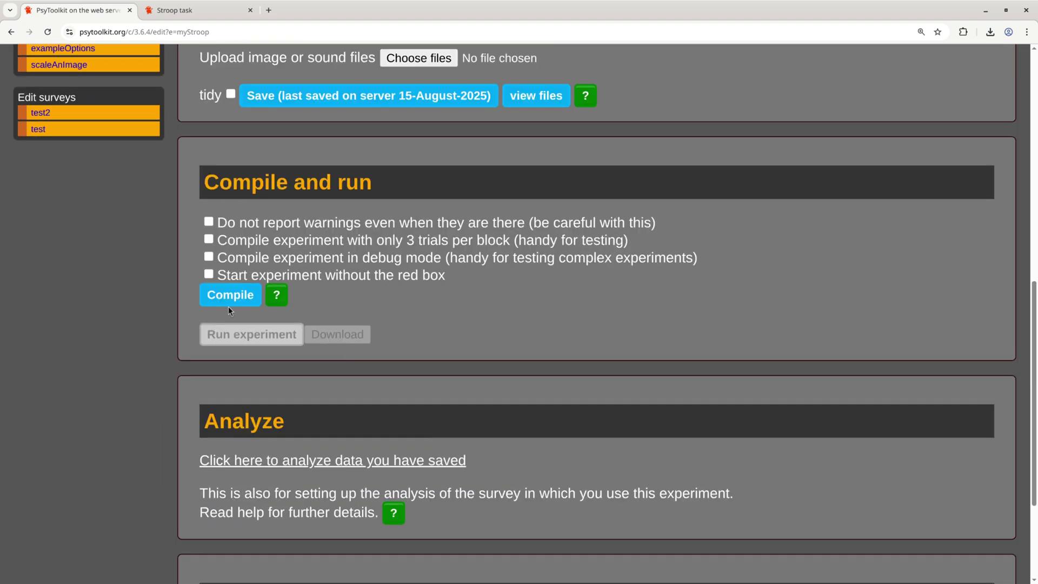
{"action": "left_click", "coordinate": [228, 305]}
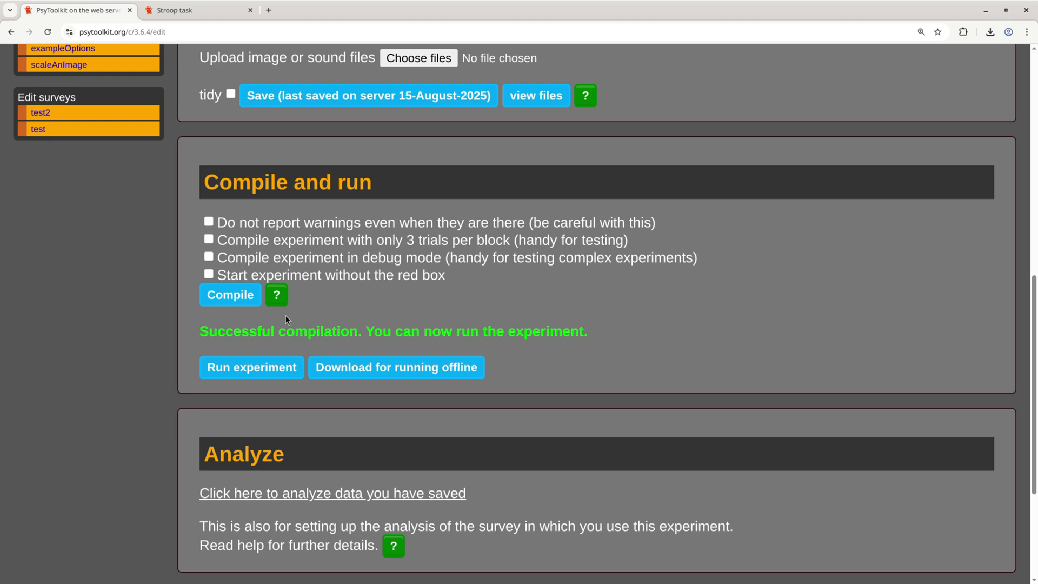
Test-run myStroop, answer one colour-word trial, then go back to the editor.
{"action": "left_click", "coordinate": [267, 373]}
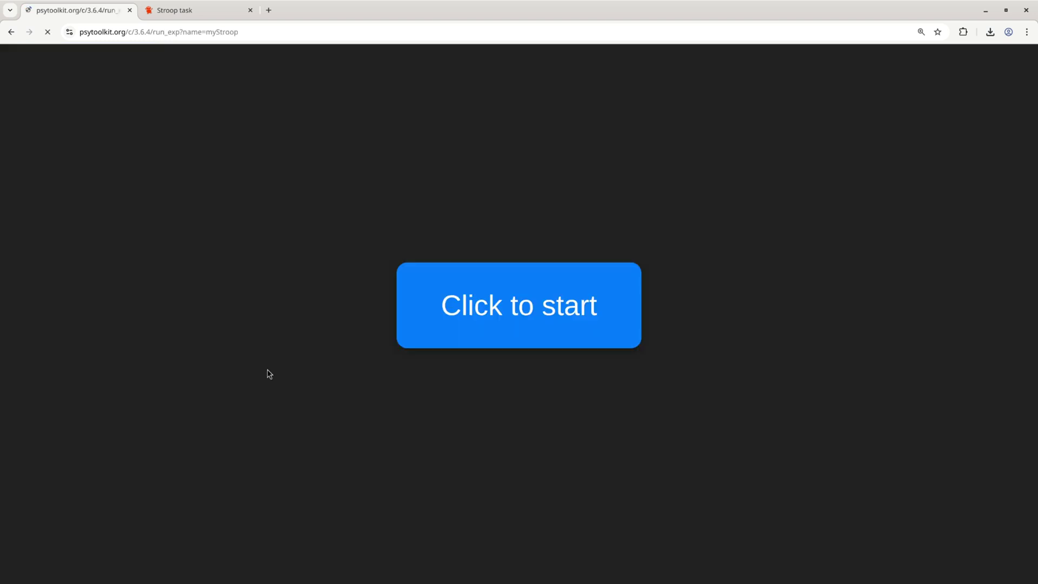
{"action": "left_click", "coordinate": [527, 306]}
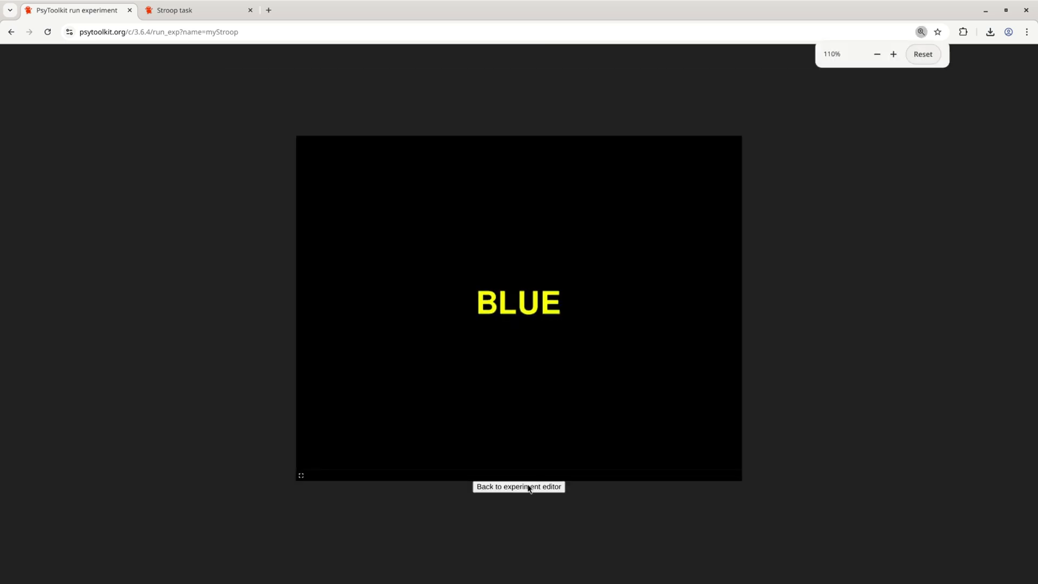
{"action": "key", "text": "y"}
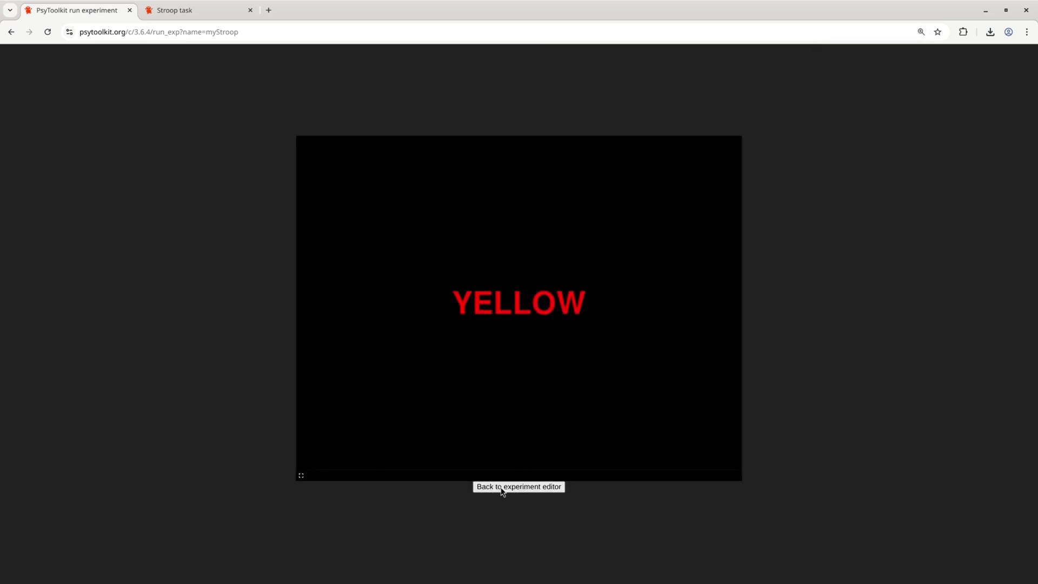
{"action": "left_click", "coordinate": [502, 488]}
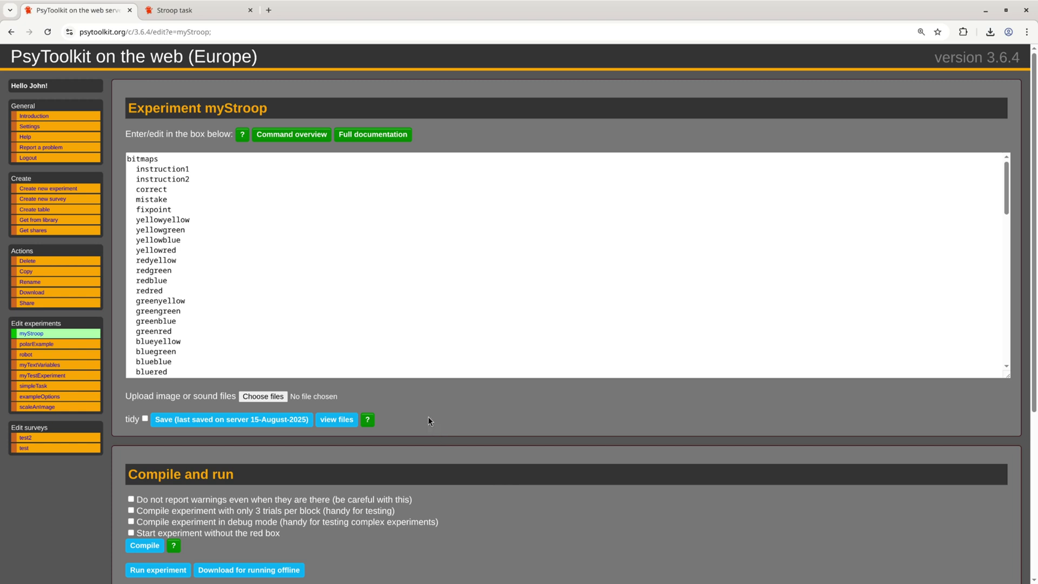
Zoom the page in and start a new online survey named myStudy.
{"action": "key", "text": "ctrl+plus"}
{"action": "key", "text": "ctrl+plus"}
{"action": "key", "text": "ctrl+plus"}
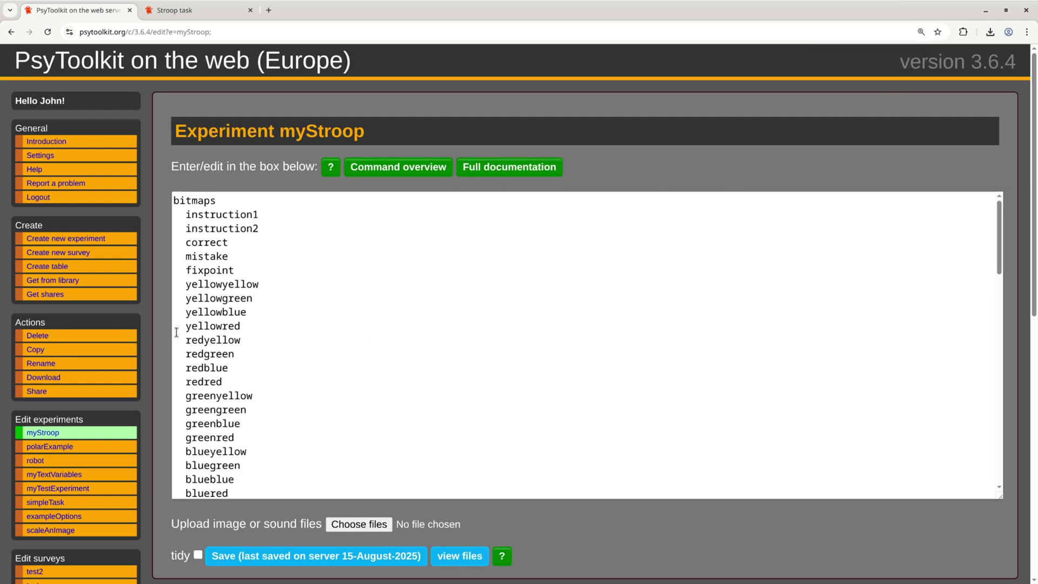
{"action": "scroll", "coordinate": [181, 328], "scroll_direction": "down", "scroll_amount": 1}
{"action": "scroll", "coordinate": [159, 321], "scroll_direction": "down", "scroll_amount": 1}
{"action": "scroll", "coordinate": [157, 323], "scroll_direction": "down", "scroll_amount": 3}
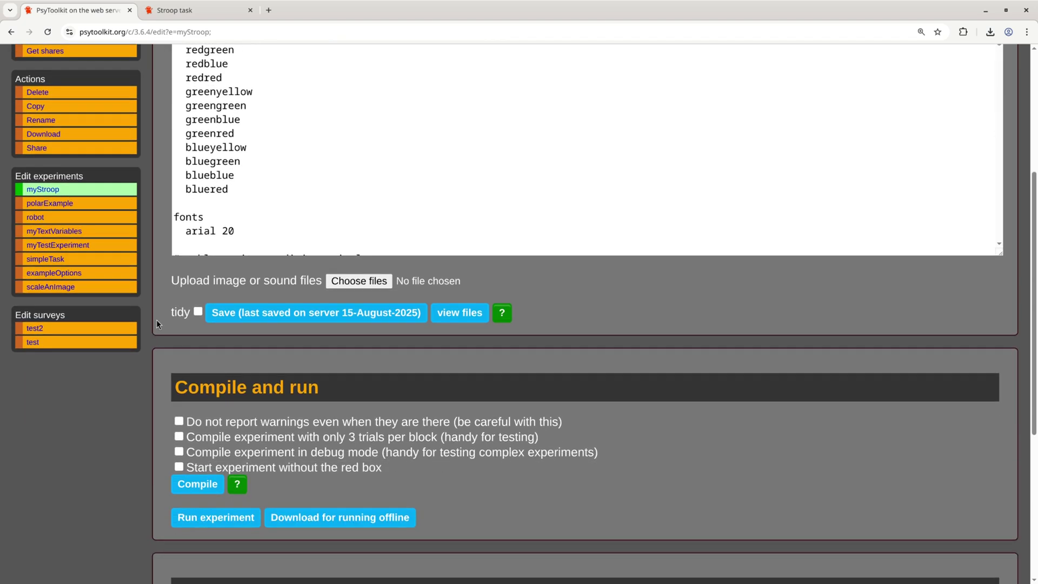
{"action": "scroll", "coordinate": [157, 319], "scroll_direction": "up", "scroll_amount": 4}
{"action": "left_click", "coordinate": [108, 266]}
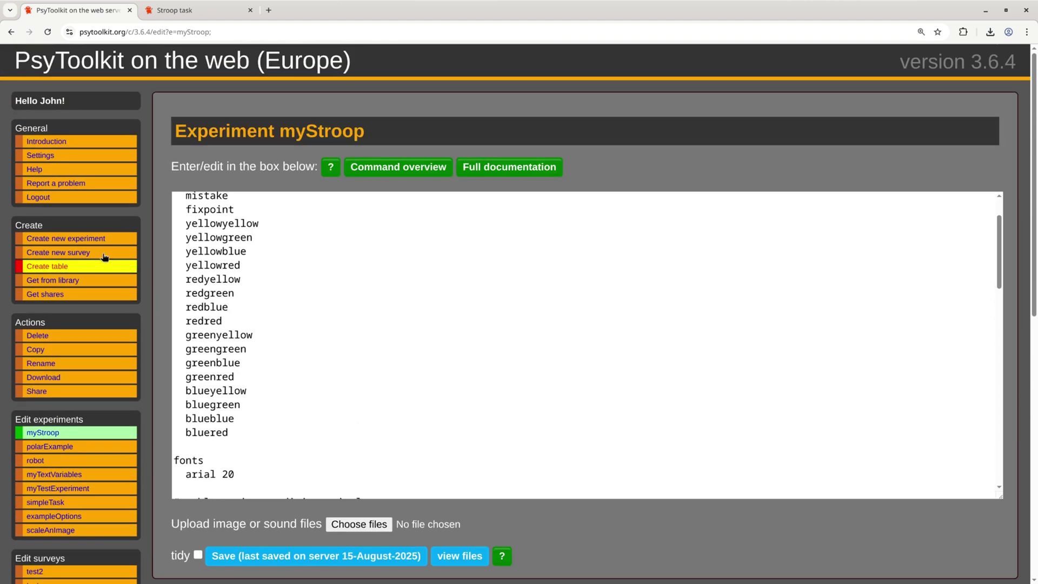
{"action": "left_click", "coordinate": [105, 253]}
{"action": "left_click", "coordinate": [194, 319]}
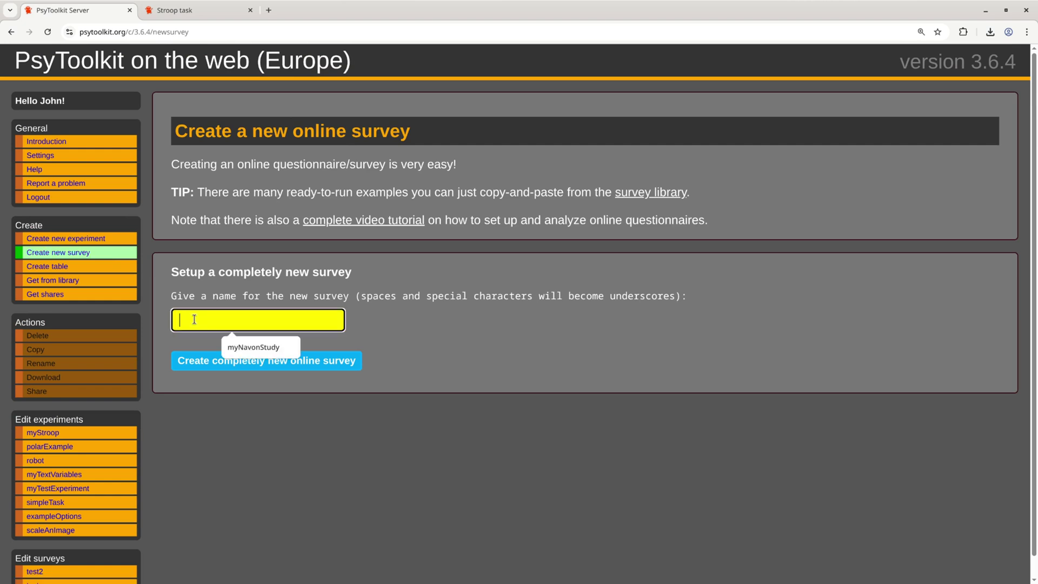
{"action": "type", "text": "mySt"}
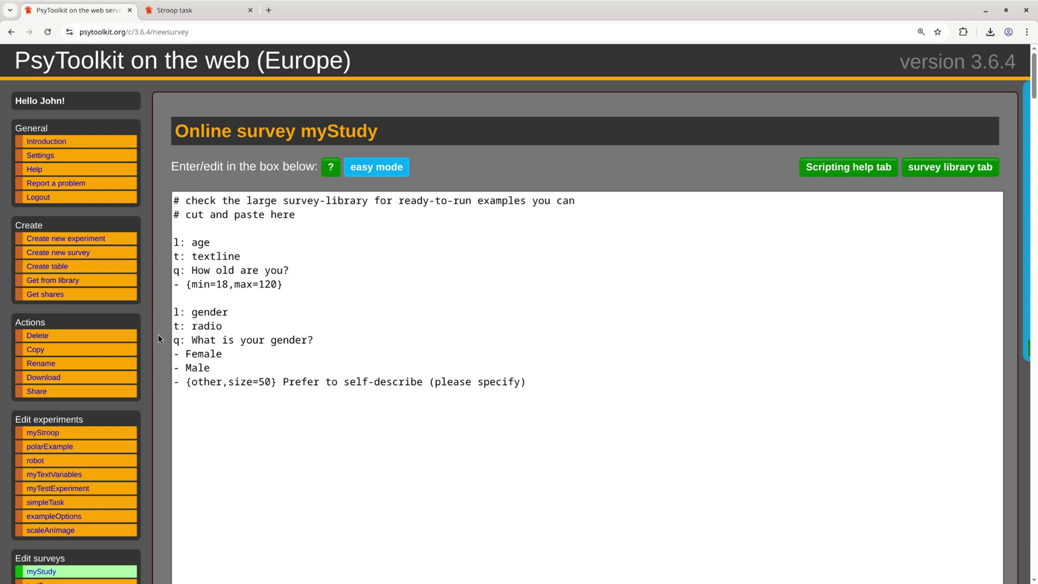
Show myStudy's age (textline) and gender (radio) questions in the easy questionnaire editor.
{"action": "scroll", "coordinate": [158, 334], "scroll_direction": "down", "scroll_amount": 2}
{"action": "left_click", "coordinate": [195, 342]}
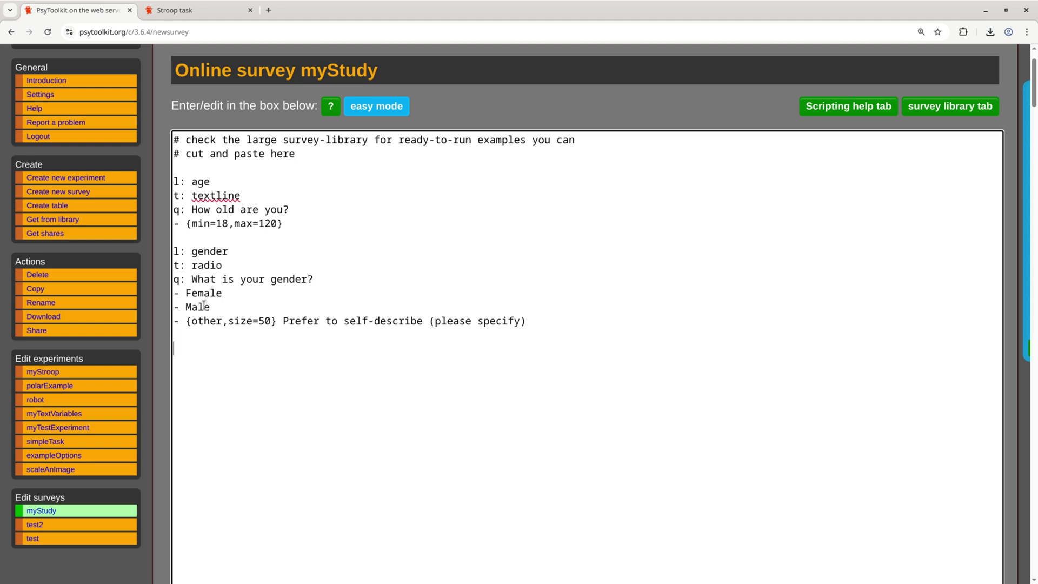
{"action": "scroll", "coordinate": [481, 214], "scroll_direction": "up", "scroll_amount": 2}
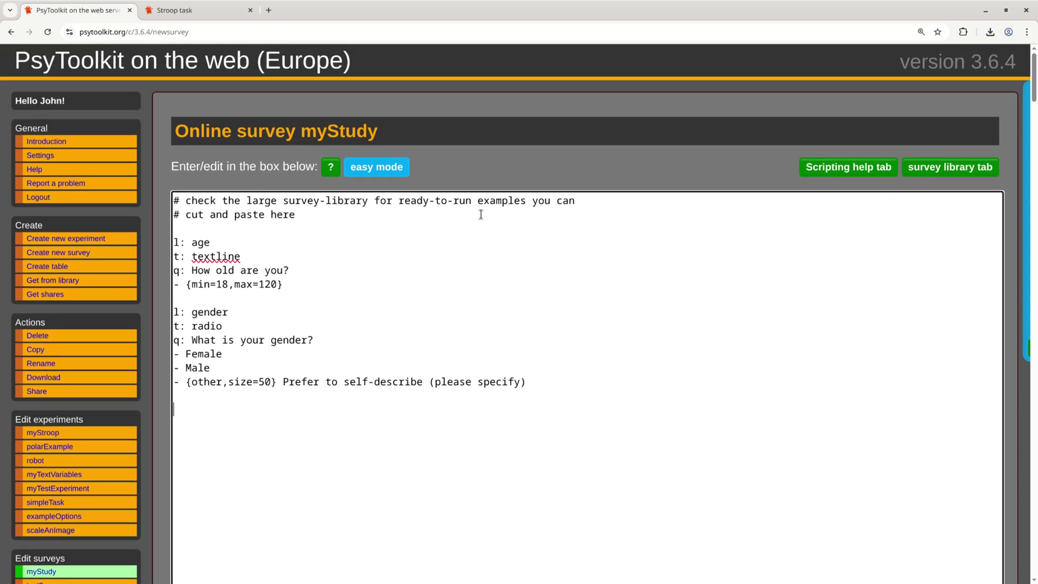
{"action": "left_click", "coordinate": [380, 170]}
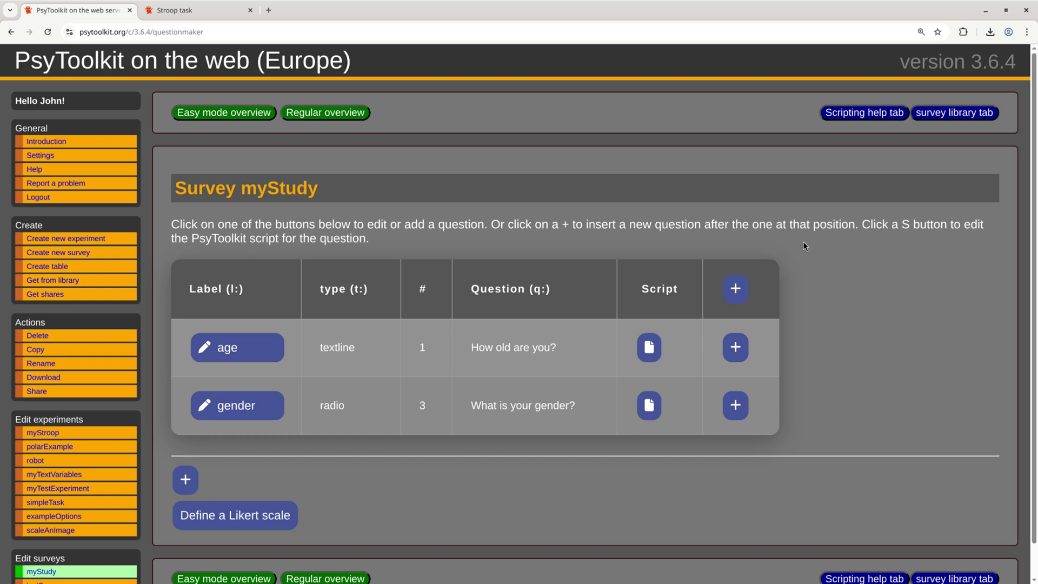
Add an experiment-type question after the gender question that embeds myStroop, and save it.
{"action": "scroll", "coordinate": [807, 241], "scroll_direction": "down", "scroll_amount": 1}
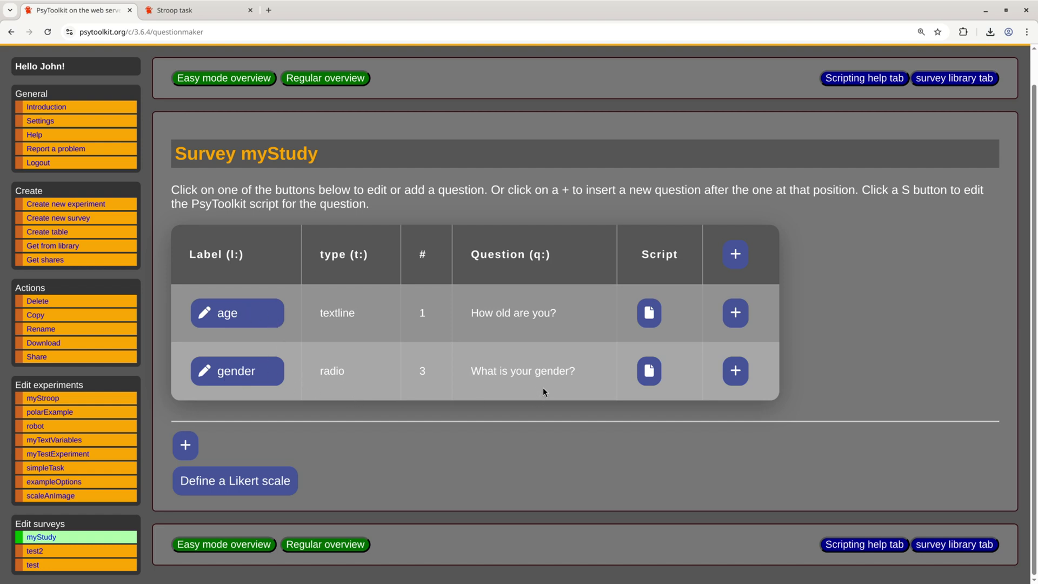
{"action": "left_click", "coordinate": [737, 371]}
{"action": "scroll", "coordinate": [778, 370], "scroll_direction": "down", "scroll_amount": 7}
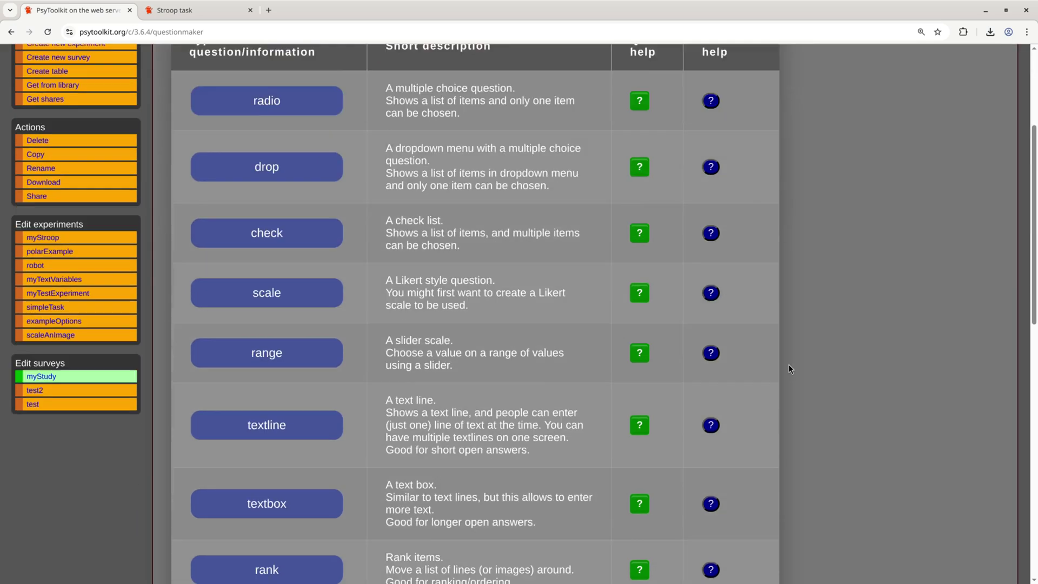
{"action": "scroll", "coordinate": [777, 385], "scroll_direction": "down", "scroll_amount": 1}
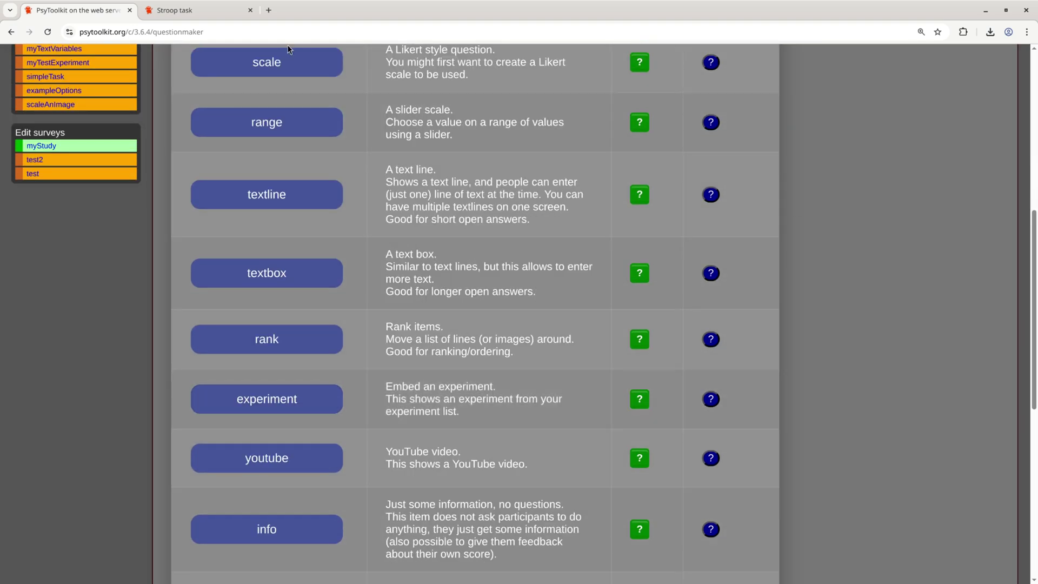
{"action": "left_click", "coordinate": [292, 394]}
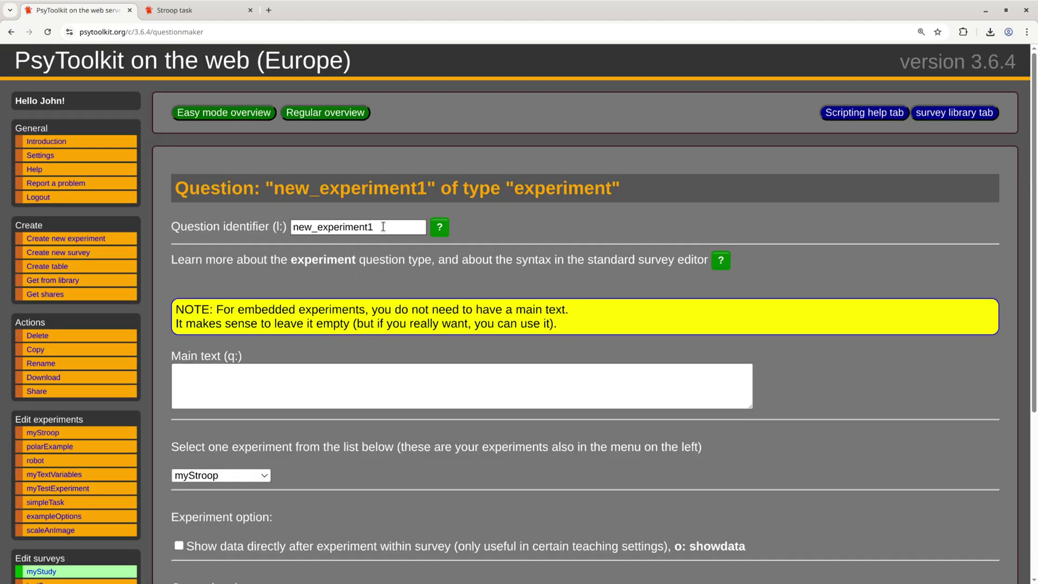
{"action": "scroll", "coordinate": [316, 427], "scroll_direction": "down", "scroll_amount": 2}
{"action": "left_click", "coordinate": [239, 357]}
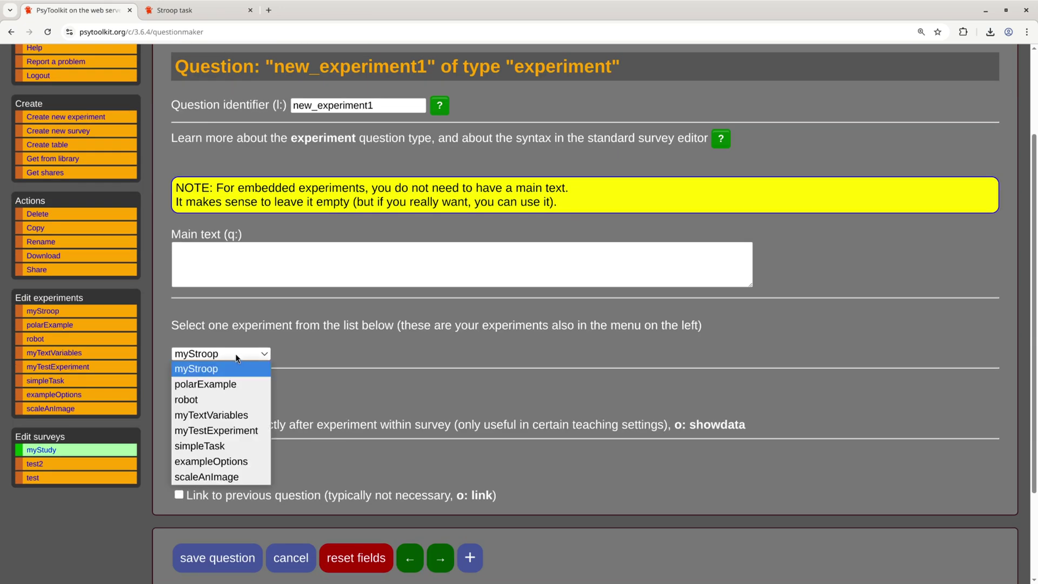
{"action": "left_click", "coordinate": [216, 373]}
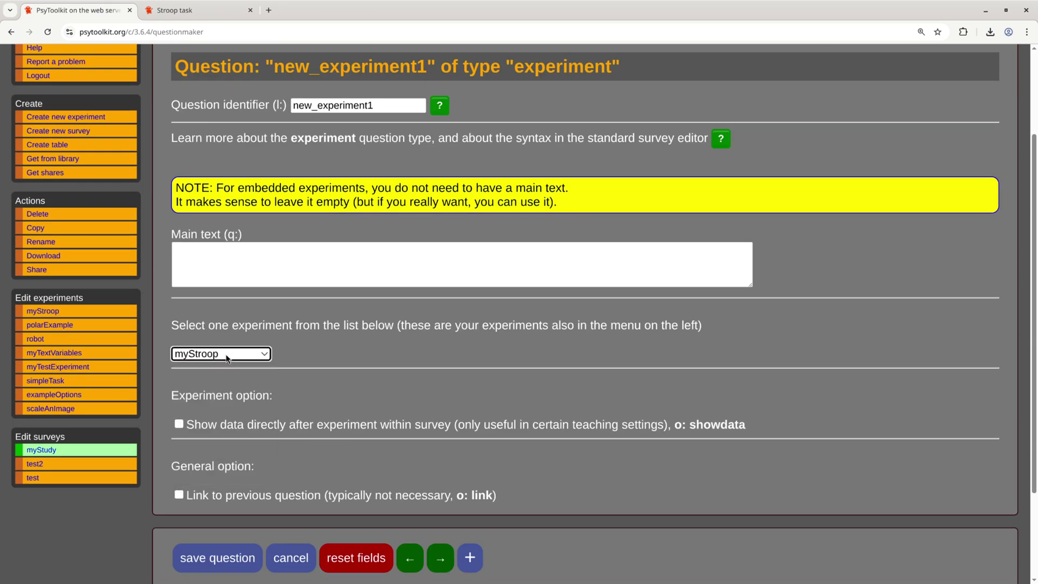
{"action": "scroll", "coordinate": [440, 348], "scroll_direction": "down", "scroll_amount": 2}
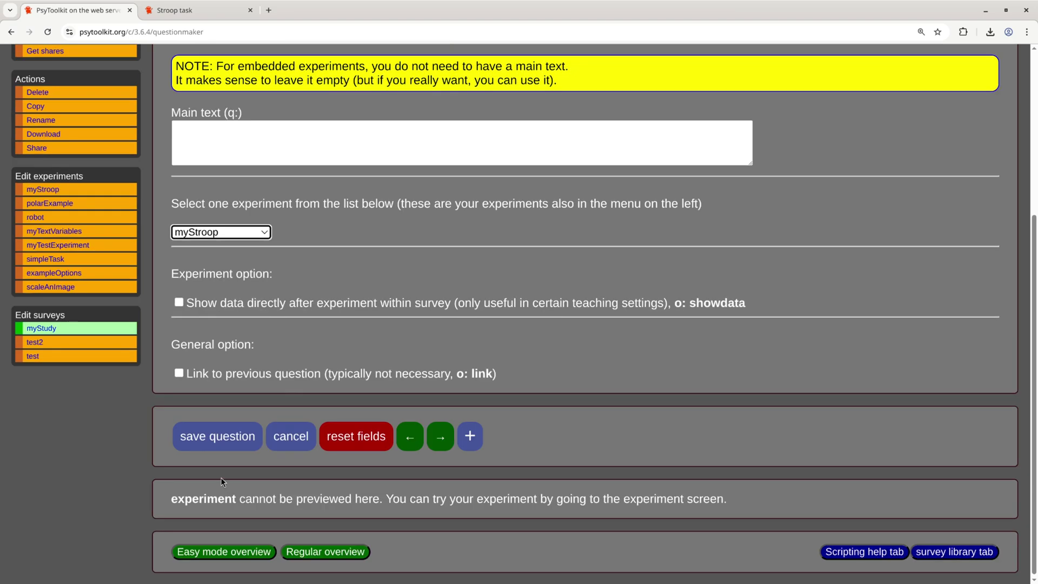
{"action": "left_click", "coordinate": [224, 447]}
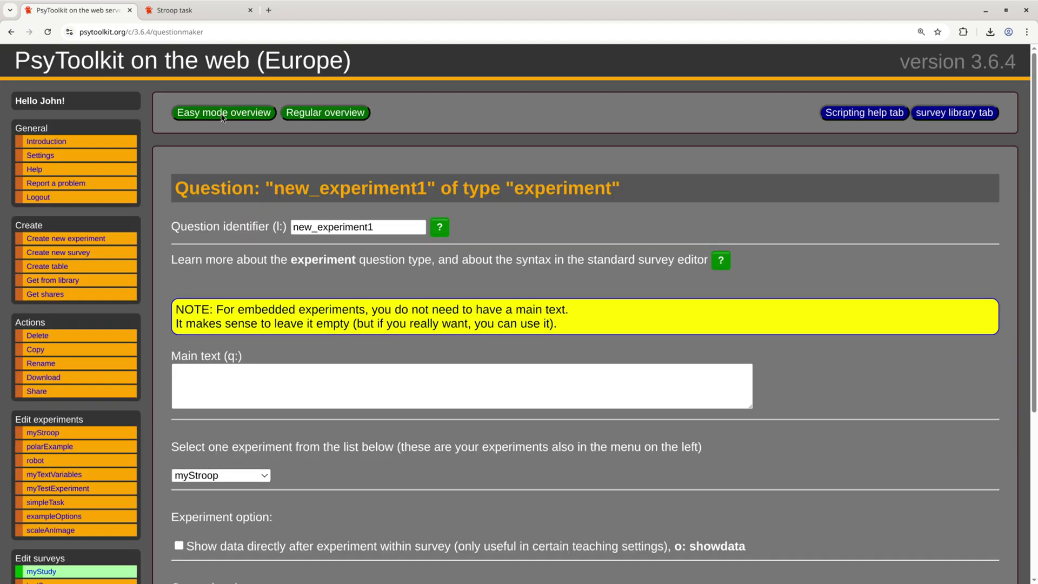
{"action": "scroll", "coordinate": [164, 284], "scroll_direction": "down", "scroll_amount": 2}
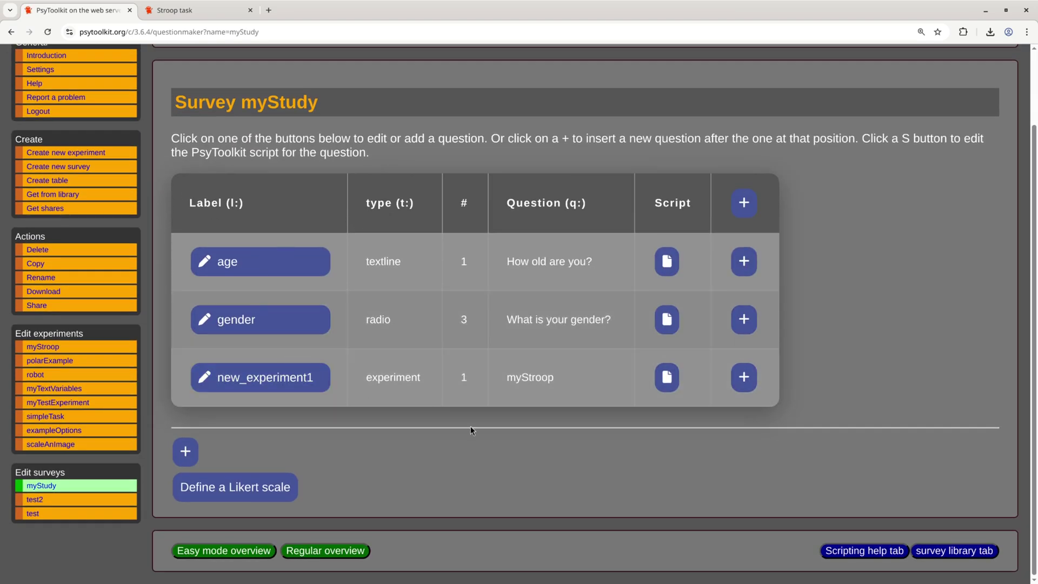
Compile the myStudy survey from its script view to check for errors.
{"action": "scroll", "coordinate": [482, 424], "scroll_direction": "up", "scroll_amount": 2}
{"action": "left_click", "coordinate": [317, 113]}
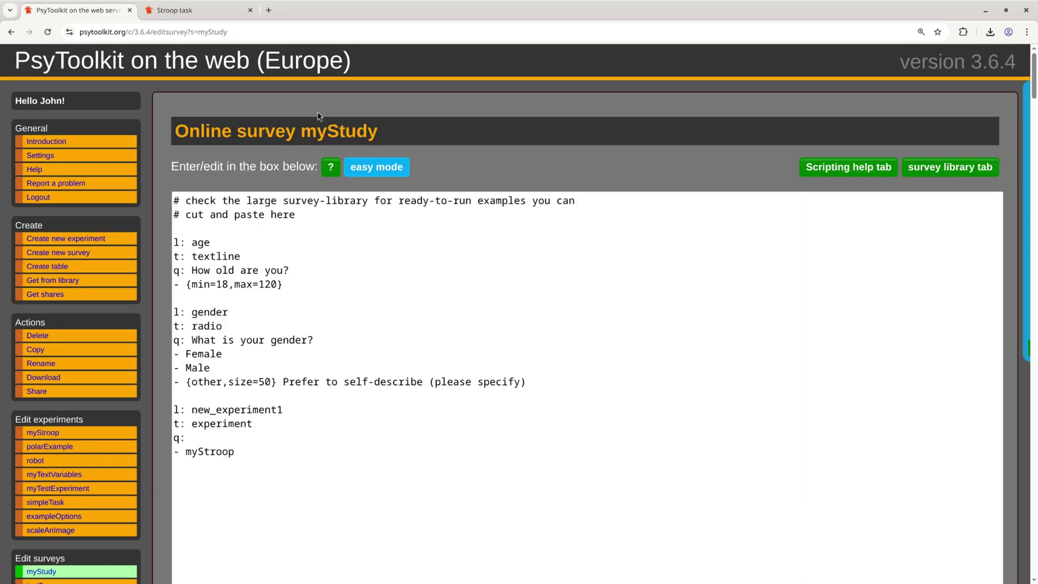
{"action": "scroll", "coordinate": [164, 182], "scroll_direction": "down", "scroll_amount": 3}
{"action": "scroll", "coordinate": [164, 182], "scroll_direction": "down", "scroll_amount": 5}
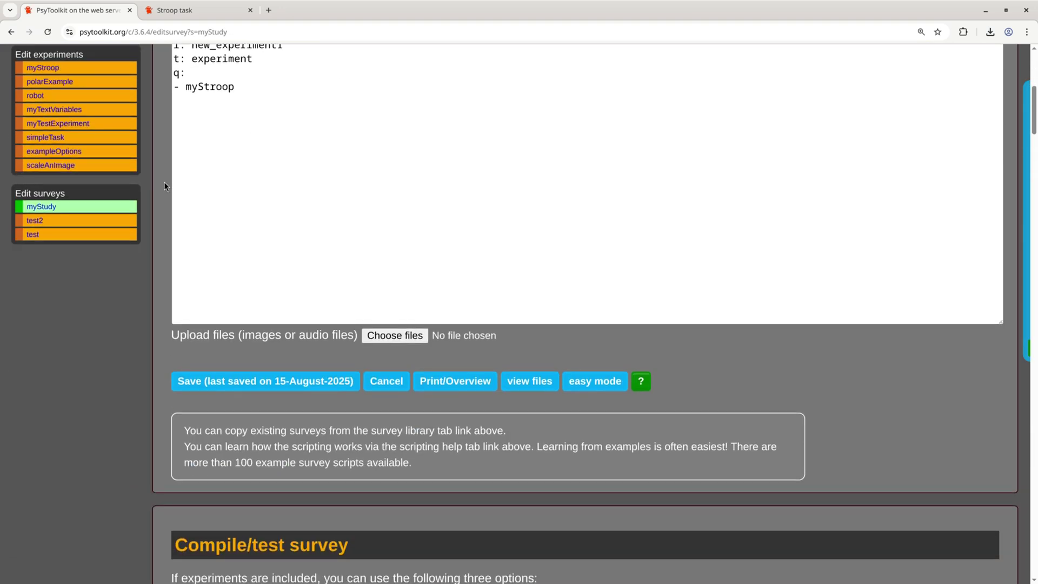
{"action": "scroll", "coordinate": [164, 182], "scroll_direction": "down", "scroll_amount": 2}
{"action": "scroll", "coordinate": [166, 182], "scroll_direction": "down", "scroll_amount": 3}
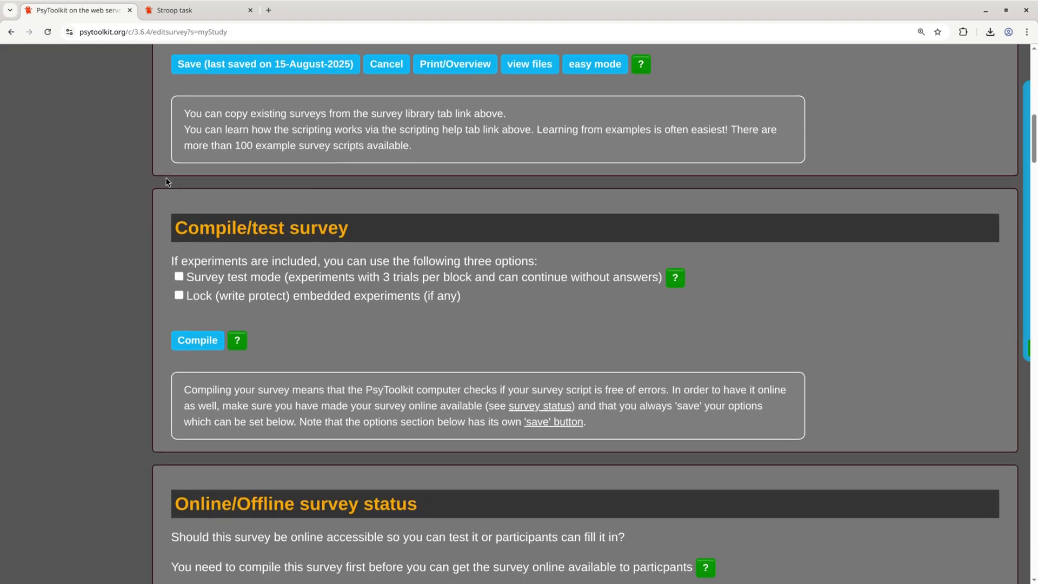
{"action": "left_click", "coordinate": [207, 236]}
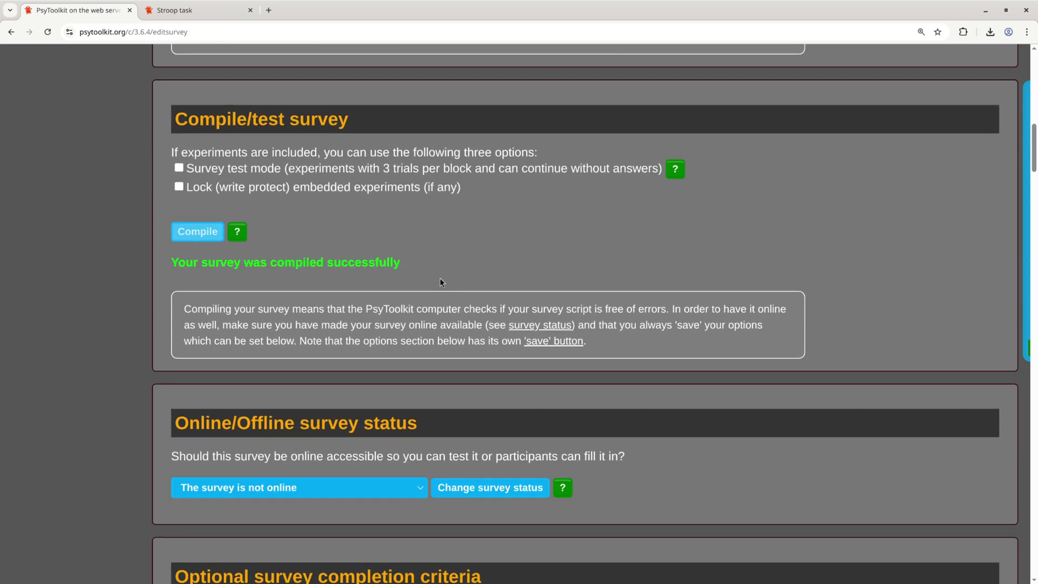
Change the survey status to 'Survey is online'.
{"action": "scroll", "coordinate": [440, 277], "scroll_direction": "down", "scroll_amount": 2}
{"action": "left_click", "coordinate": [394, 366]}
{"action": "left_click", "coordinate": [392, 400]}
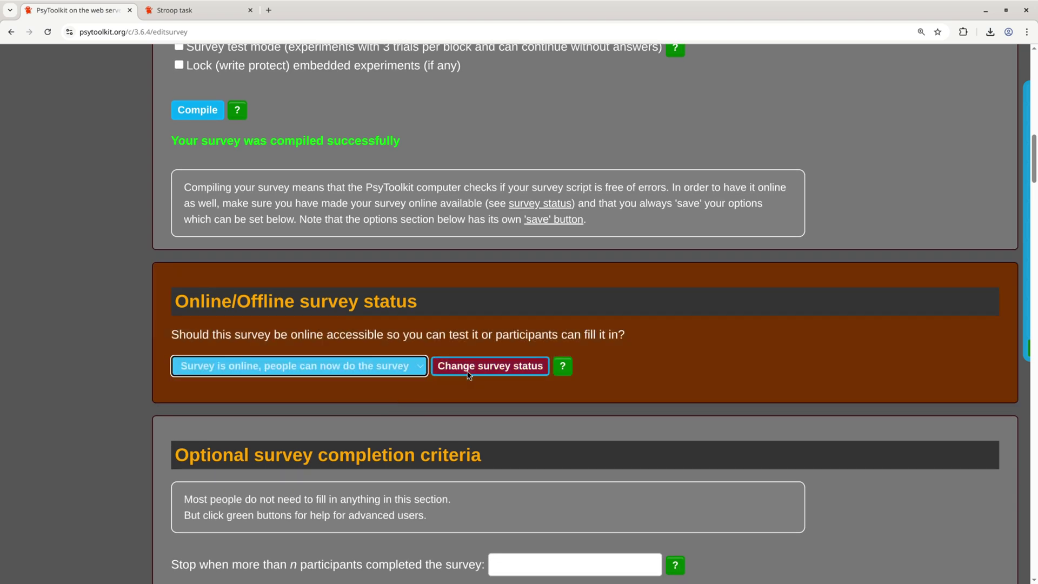
{"action": "left_click", "coordinate": [470, 366]}
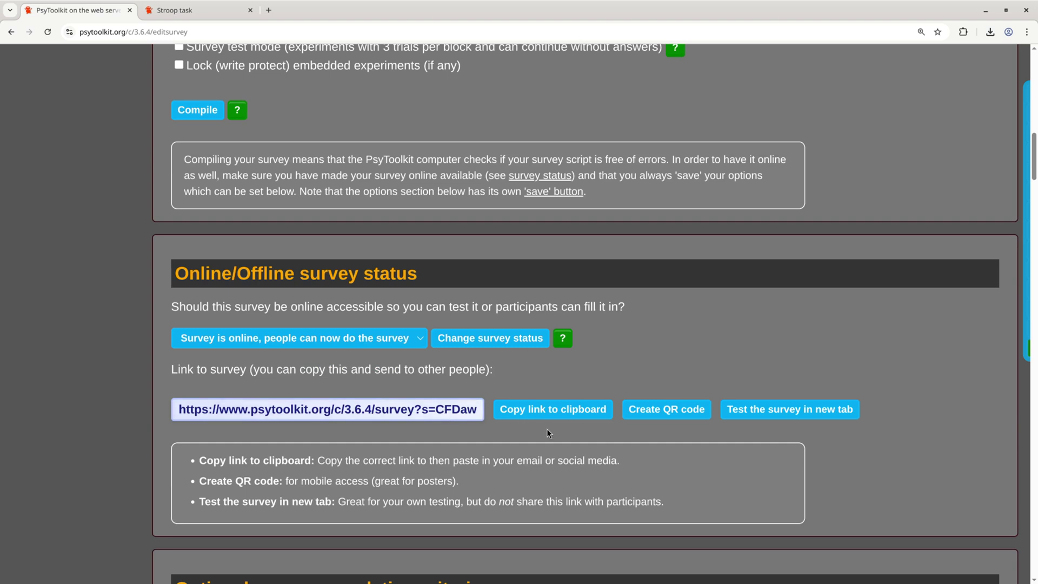
Generate a QR code for the survey link, view it, then close it.
{"action": "left_click", "coordinate": [670, 411]}
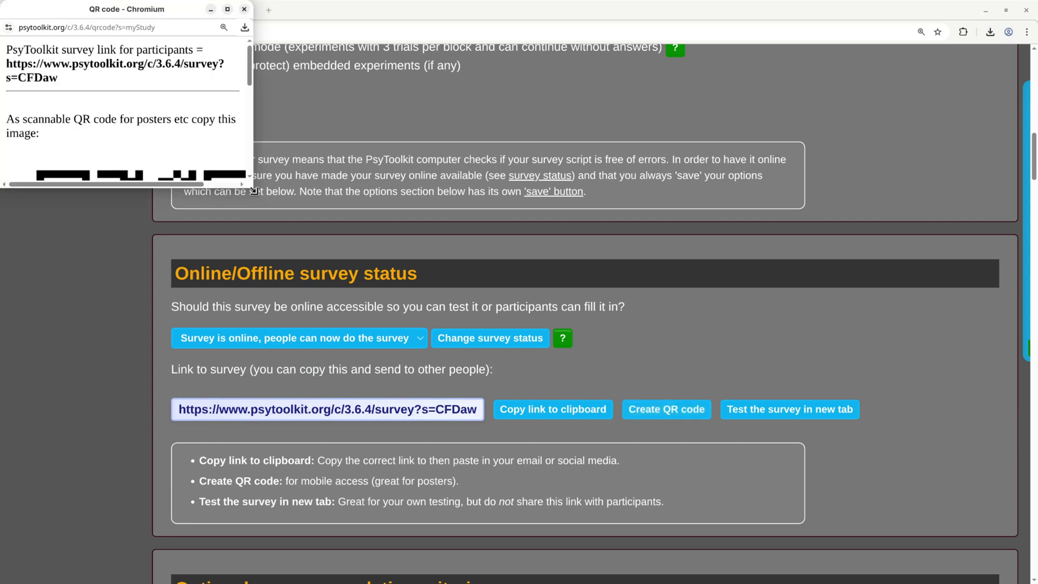
{"action": "left_click_drag", "start_coordinate": [253, 186], "coordinate": [360, 403]}
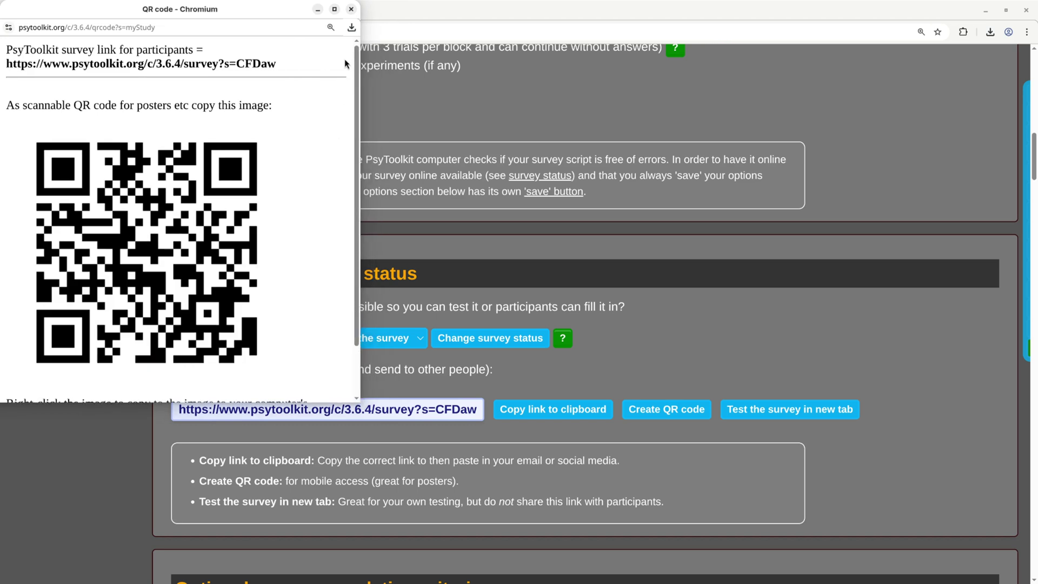
{"action": "left_click", "coordinate": [351, 9]}
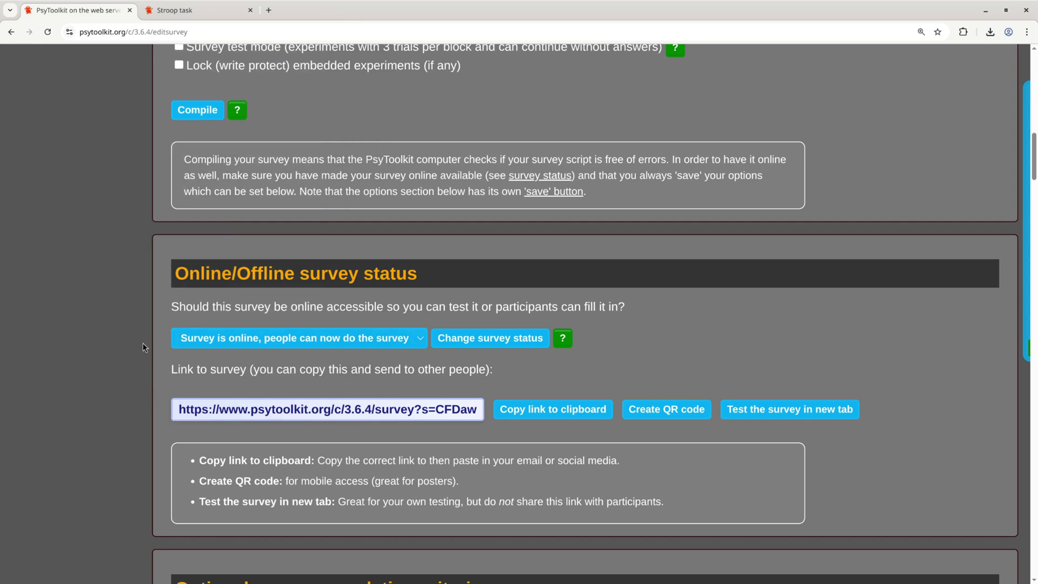
{"action": "scroll", "coordinate": [127, 307], "scroll_direction": "down", "scroll_amount": 4}
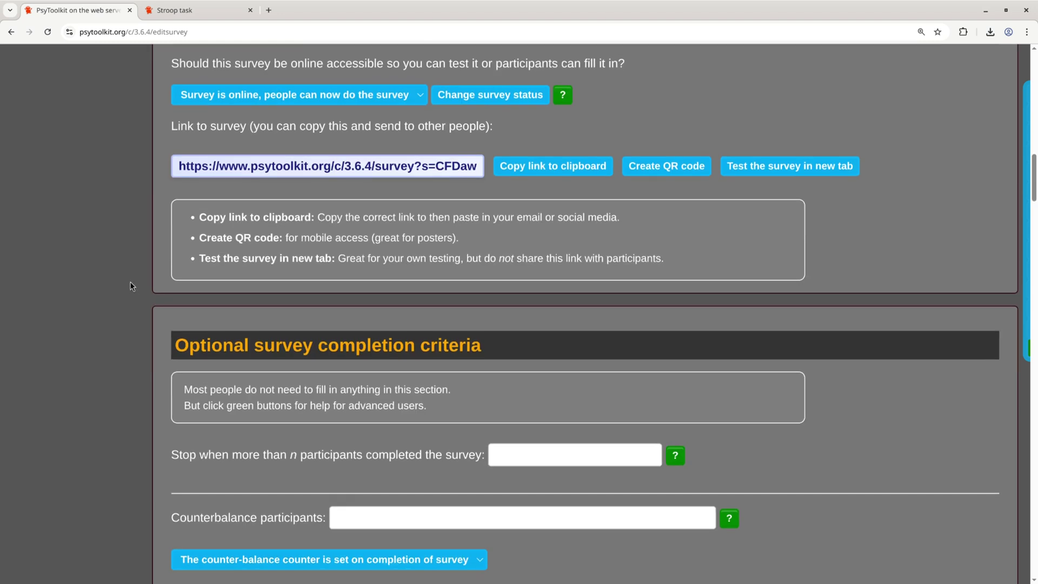
{"action": "scroll", "coordinate": [131, 289], "scroll_direction": "down", "scroll_amount": 4}
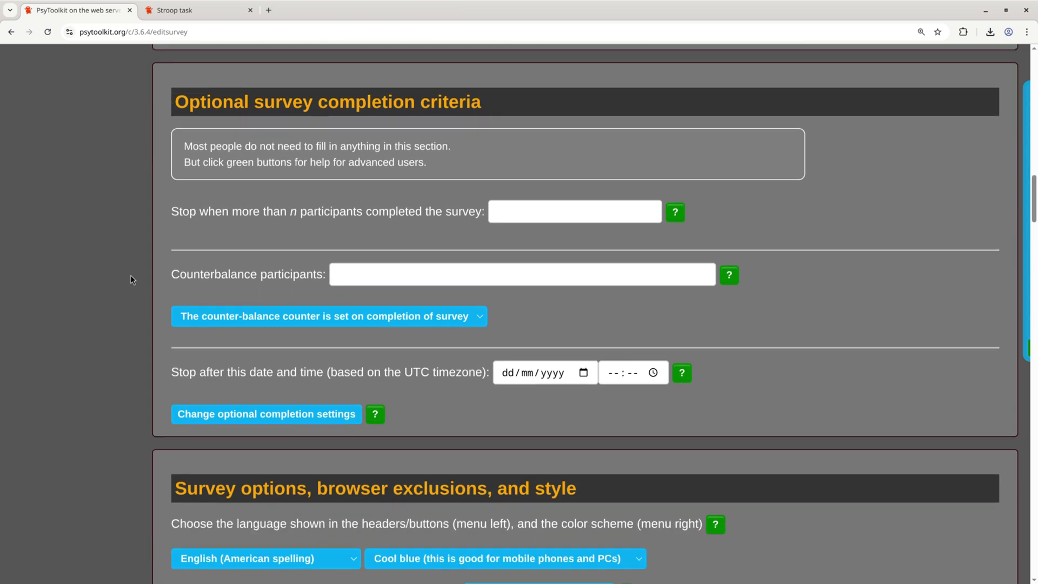
{"action": "scroll", "coordinate": [132, 280], "scroll_direction": "down", "scroll_amount": 4}
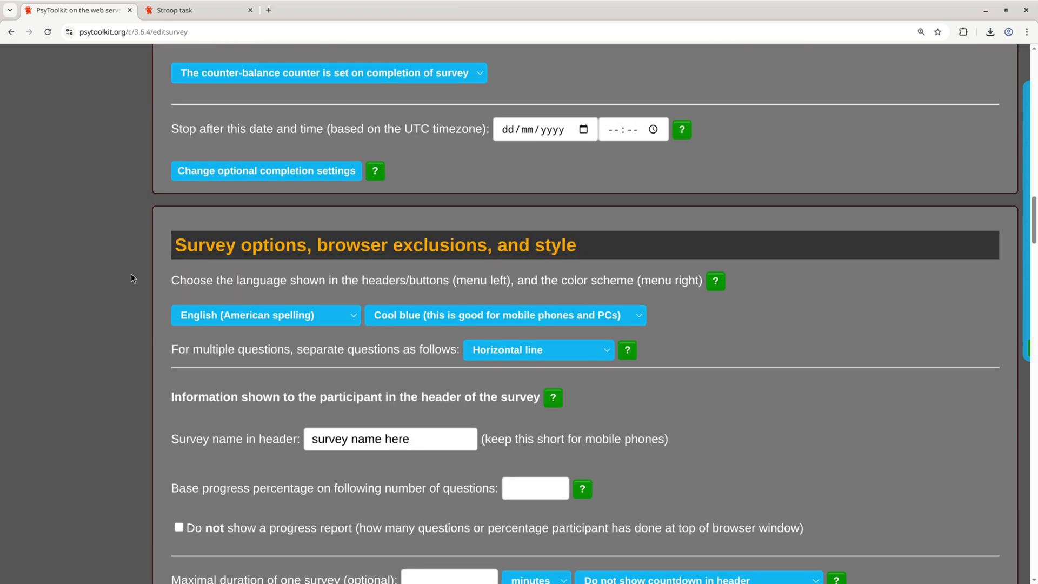
{"action": "scroll", "coordinate": [131, 273], "scroll_direction": "down", "scroll_amount": 10}
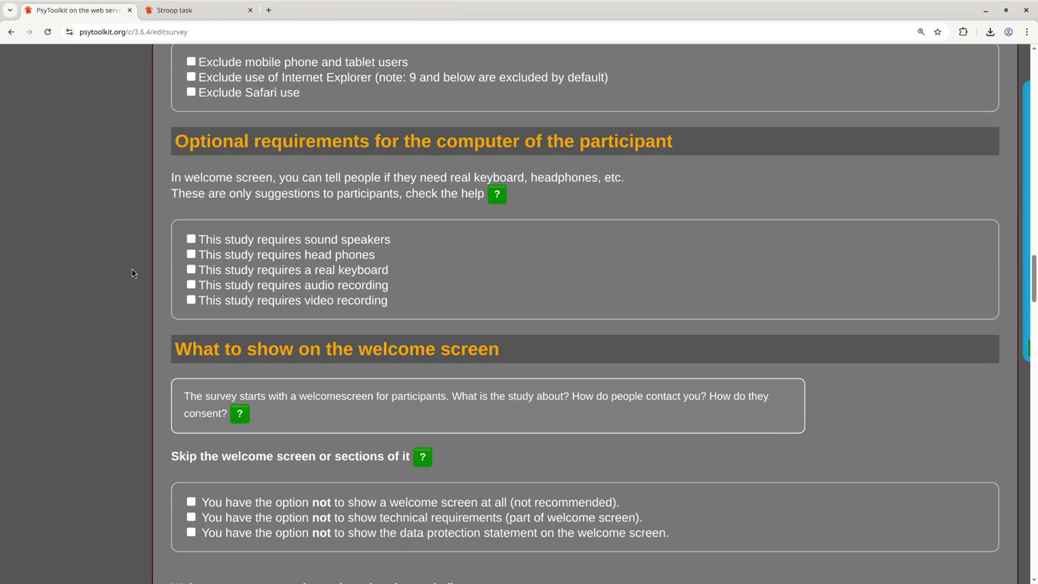
{"action": "scroll", "coordinate": [132, 273], "scroll_direction": "up", "scroll_amount": 20}
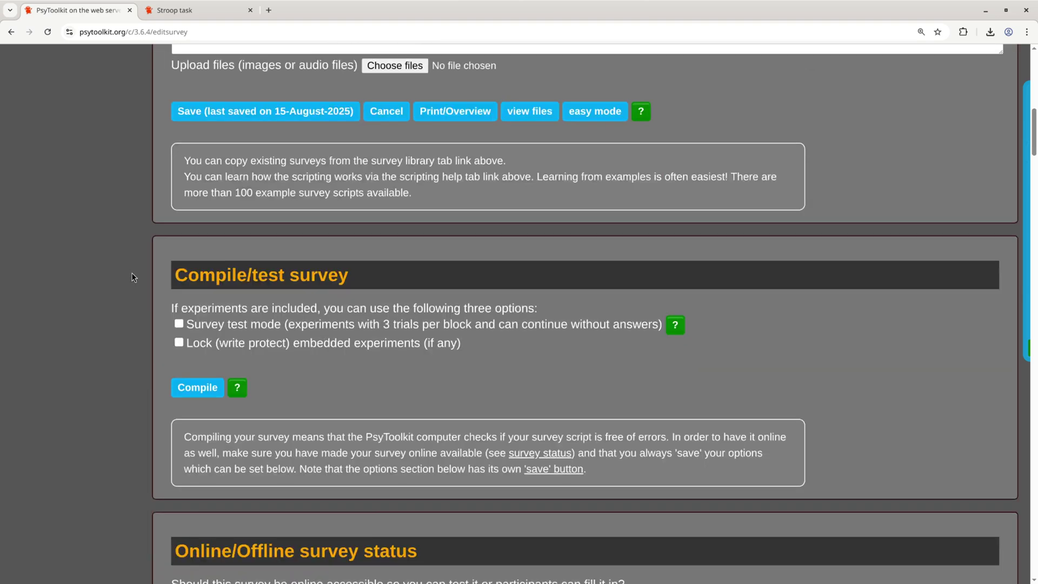
{"action": "scroll", "coordinate": [134, 278], "scroll_direction": "up", "scroll_amount": 11}
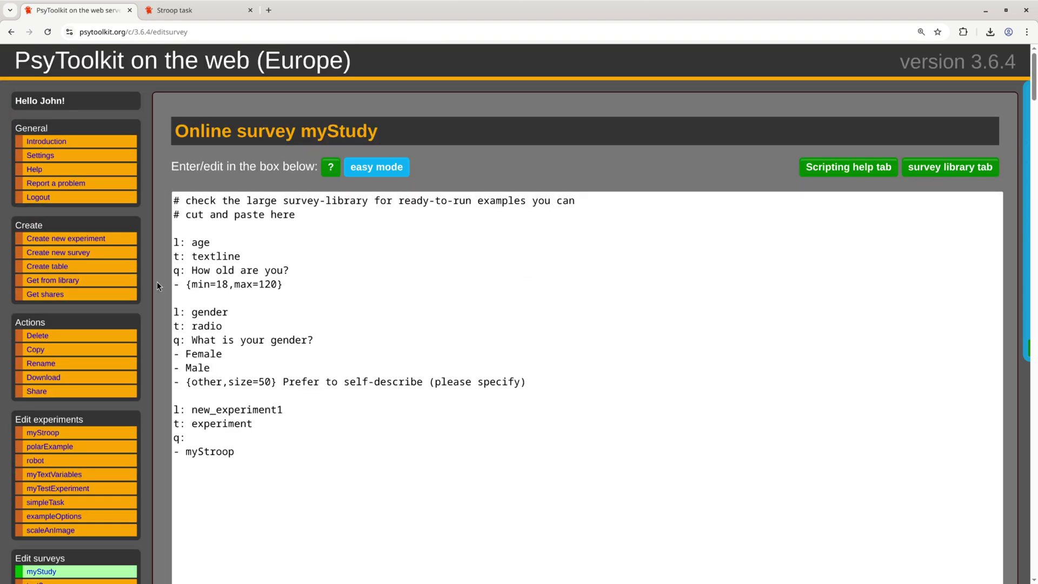
{"action": "scroll", "coordinate": [153, 284], "scroll_direction": "down", "scroll_amount": 1}
{"action": "scroll", "coordinate": [150, 295], "scroll_direction": "up", "scroll_amount": 1}
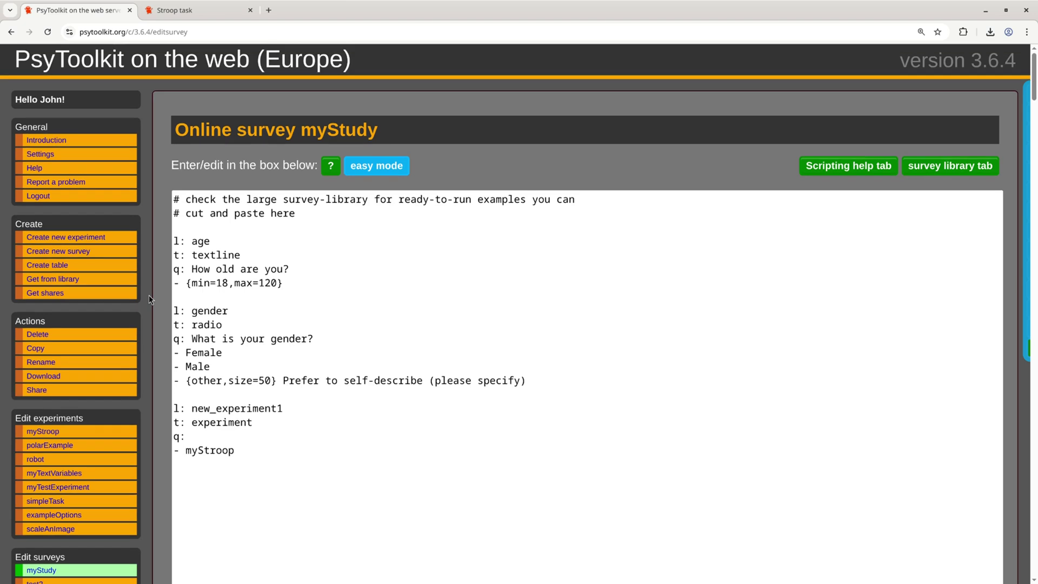